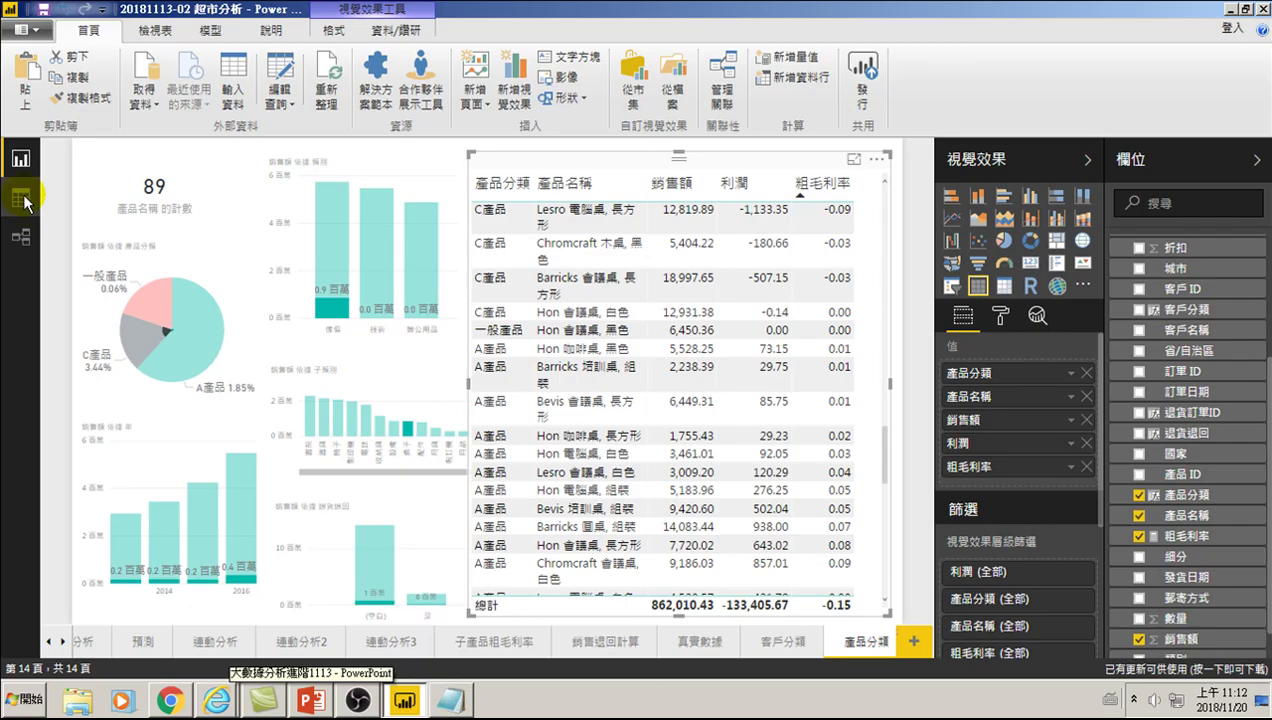
Go to the 連續性分析 report page showing monthly sales from January to December
{"action": "left_click", "coordinate": [20, 198]}
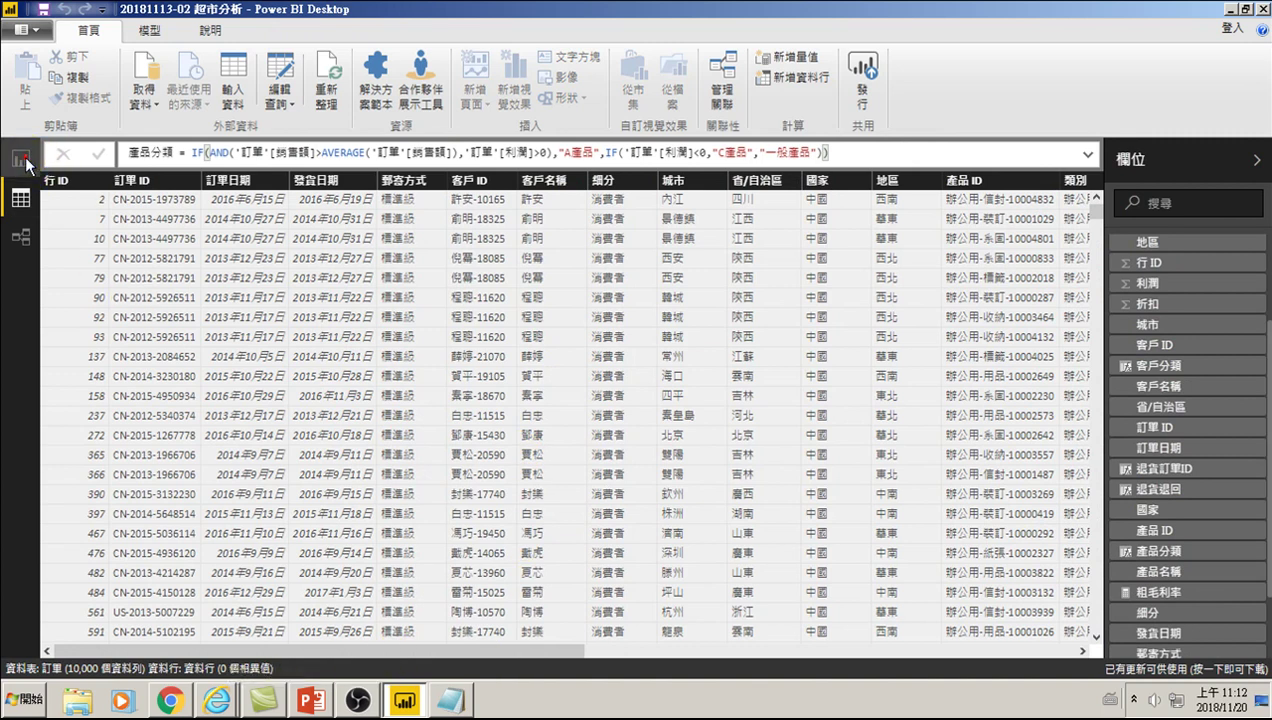
{"action": "left_click", "coordinate": [20, 158]}
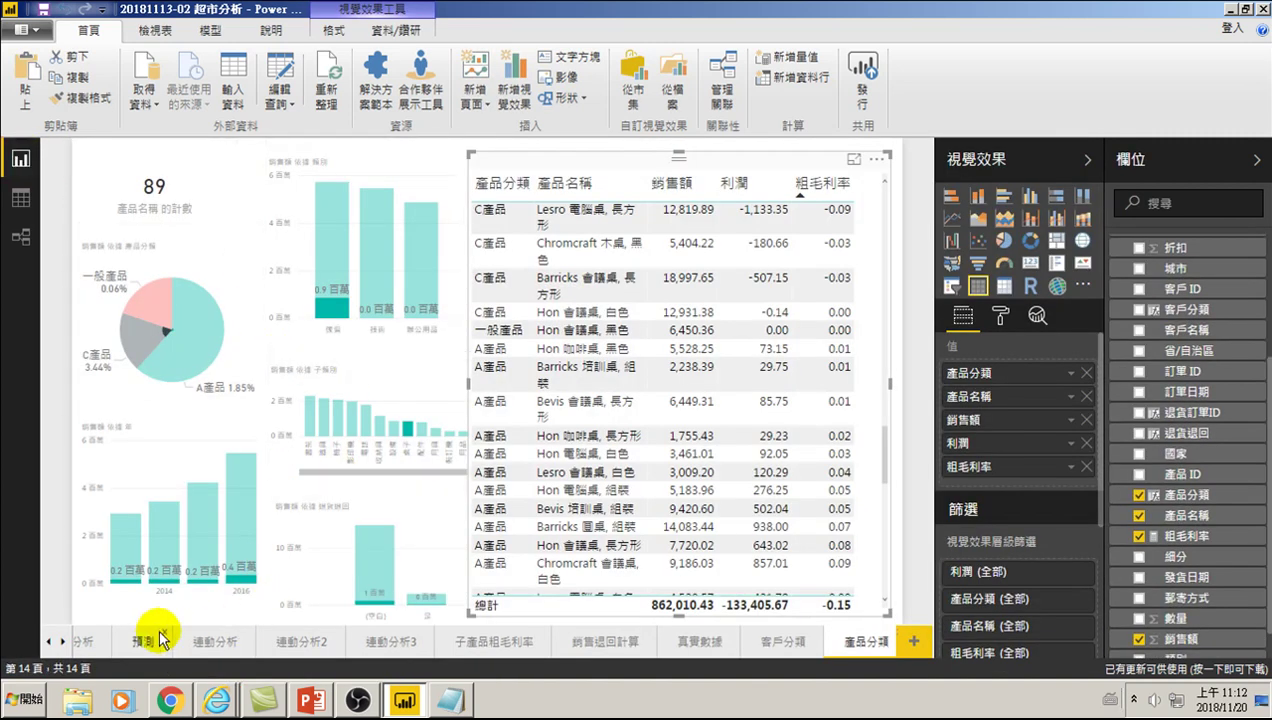
{"action": "left_click", "coordinate": [210, 641]}
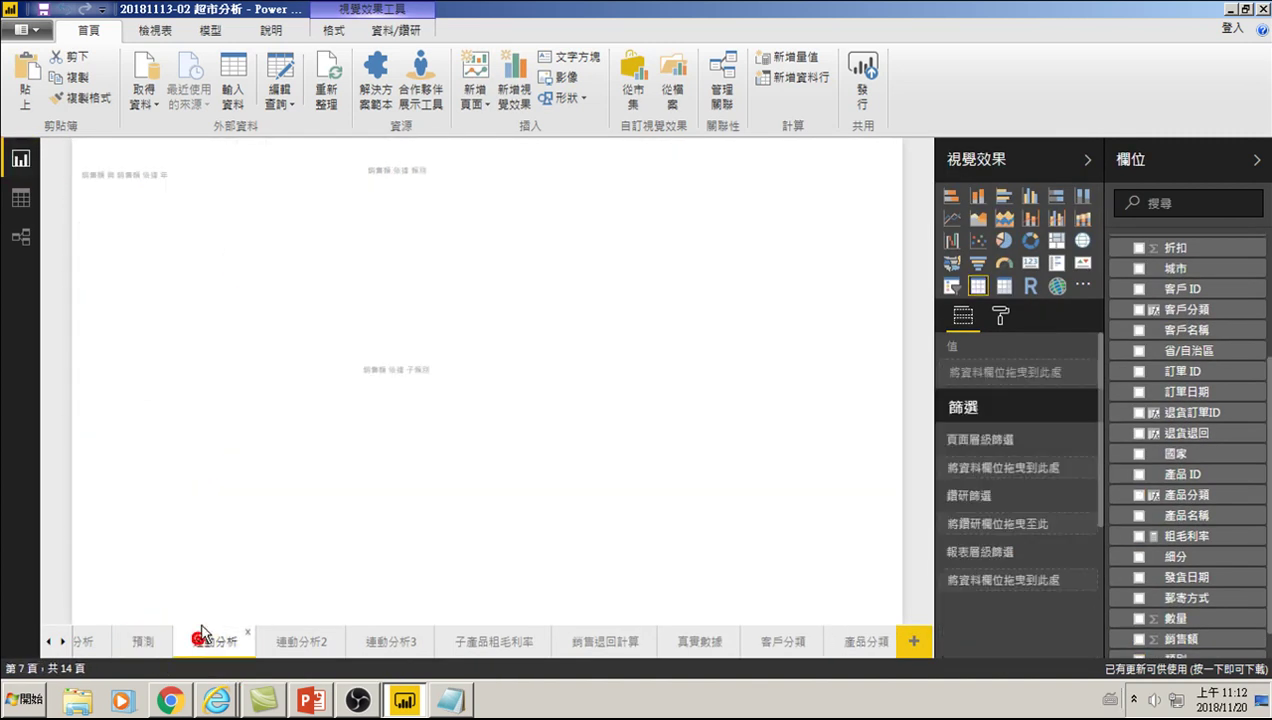
{"action": "left_click", "coordinate": [48, 641]}
{"action": "left_click", "coordinate": [120, 643]}
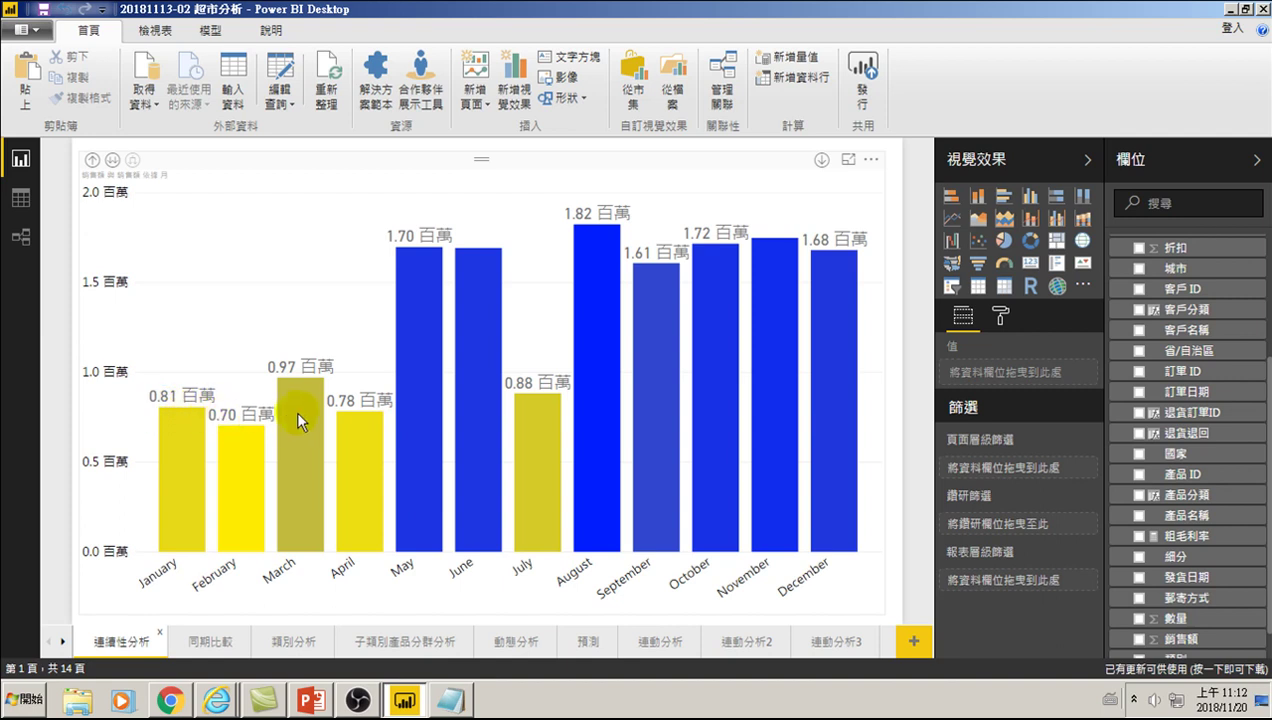
Drag across the bars of the monthly sales chart on the 連續性分析 page
{"action": "mouse_move", "coordinate": [480, 380]}
{"action": "left_click_drag", "start_coordinate": [474, 395], "coordinate": [492, 437]}
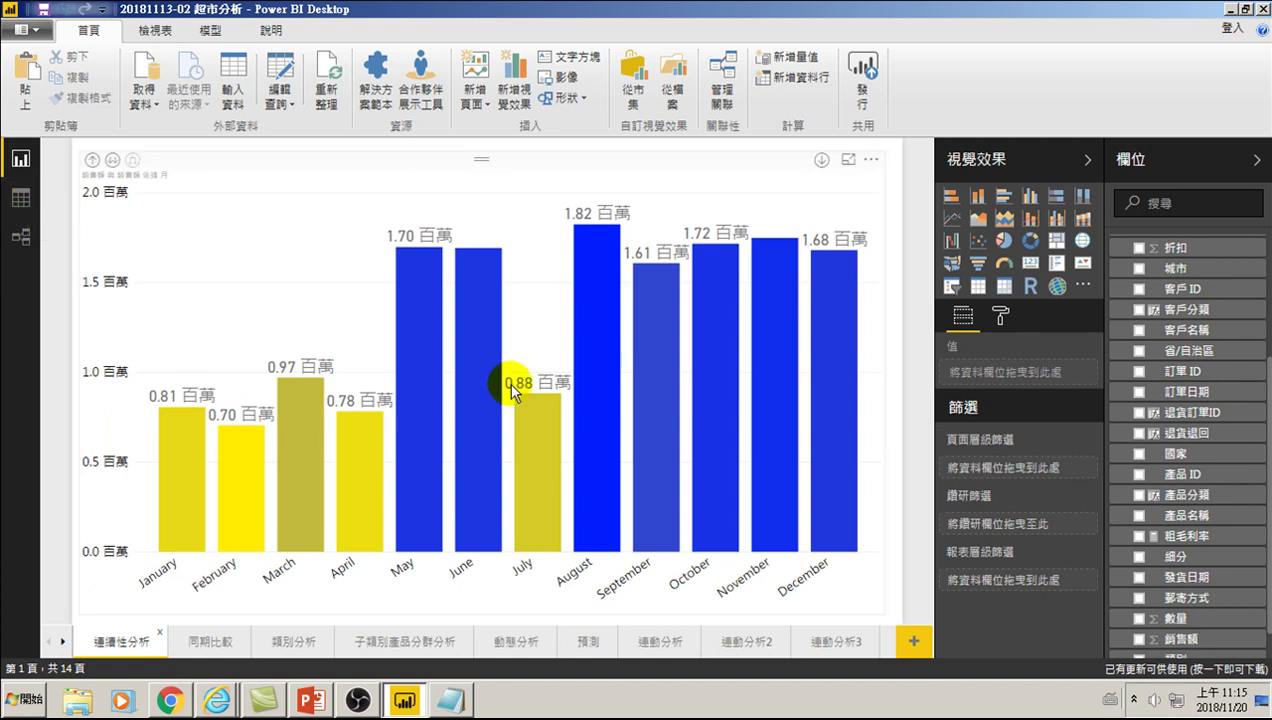
Show the 訂單 table's data and scroll right to the 銷售額, 數量, 折扣 and 利潤 columns
{"action": "left_click", "coordinate": [21, 198]}
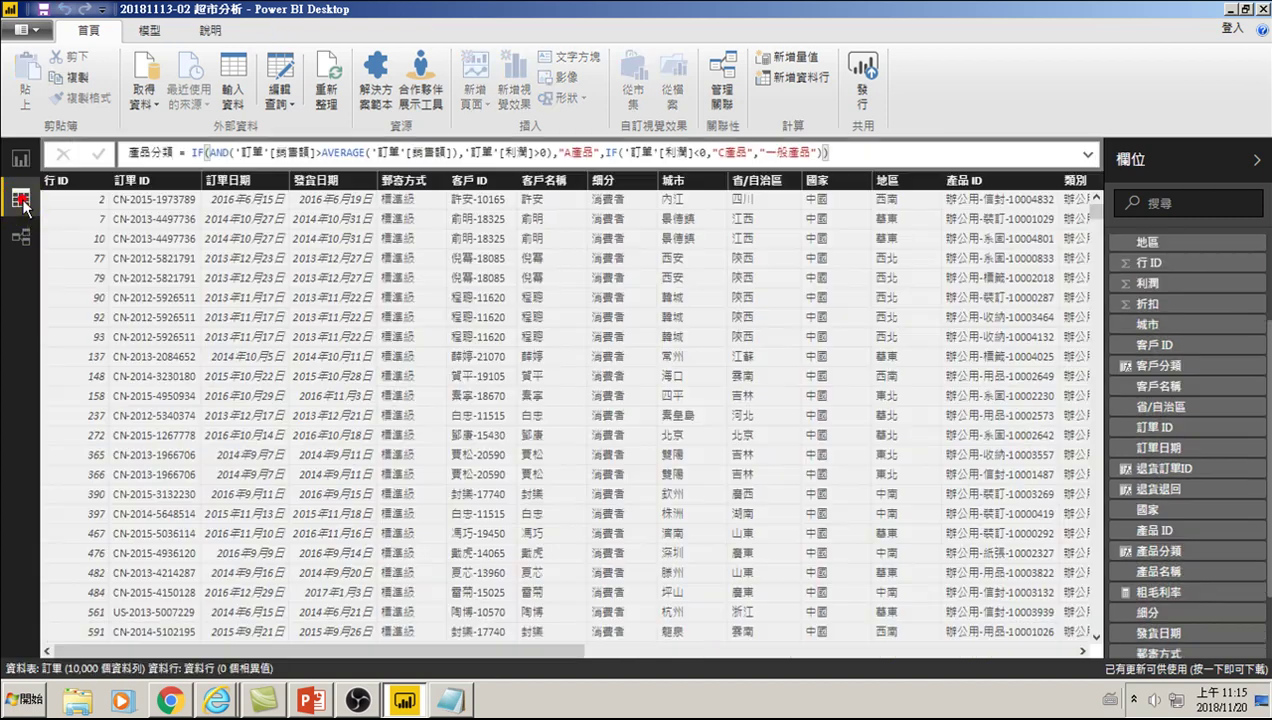
{"action": "mouse_move", "coordinate": [357, 649]}
{"action": "left_mouse_down"}
{"action": "mouse_move", "coordinate": [715, 655]}
{"action": "mouse_move", "coordinate": [911, 641]}
{"action": "left_mouse_up"}
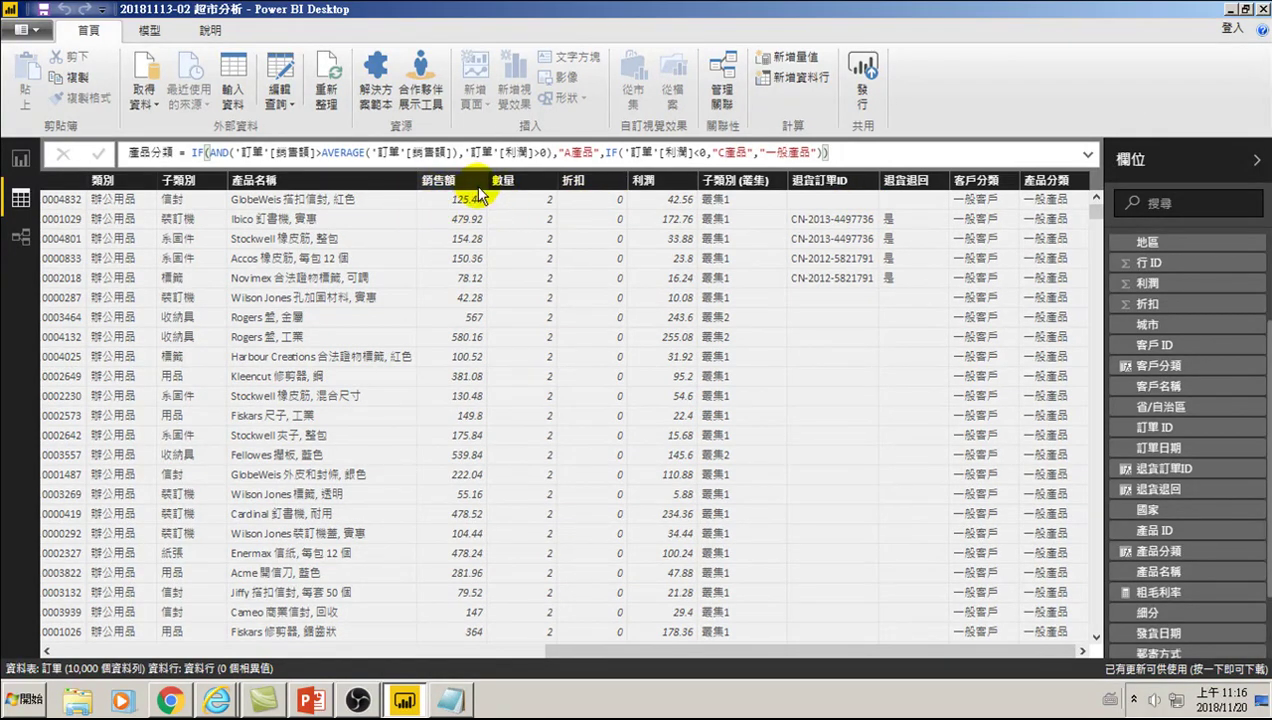
Sort the 訂單 table by 折扣 descending so the 0.8 discounts come first
{"action": "left_click", "coordinate": [597, 181]}
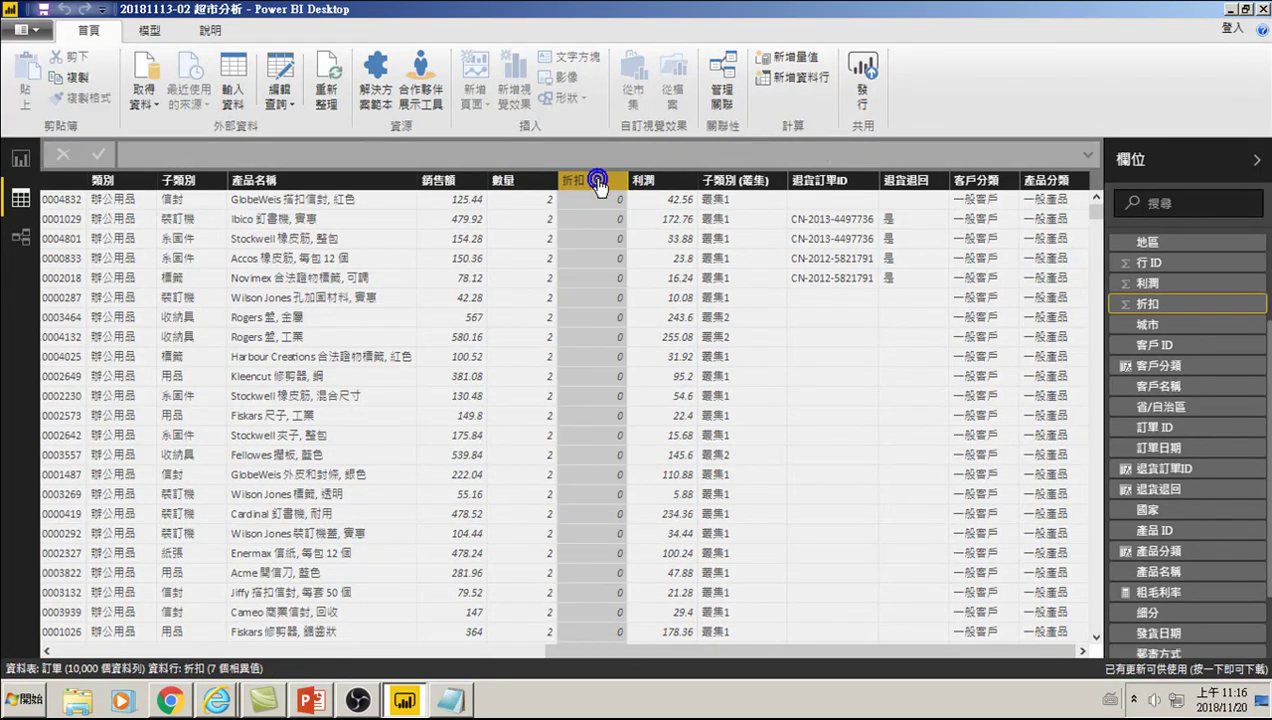
{"action": "right_click", "coordinate": [586, 187]}
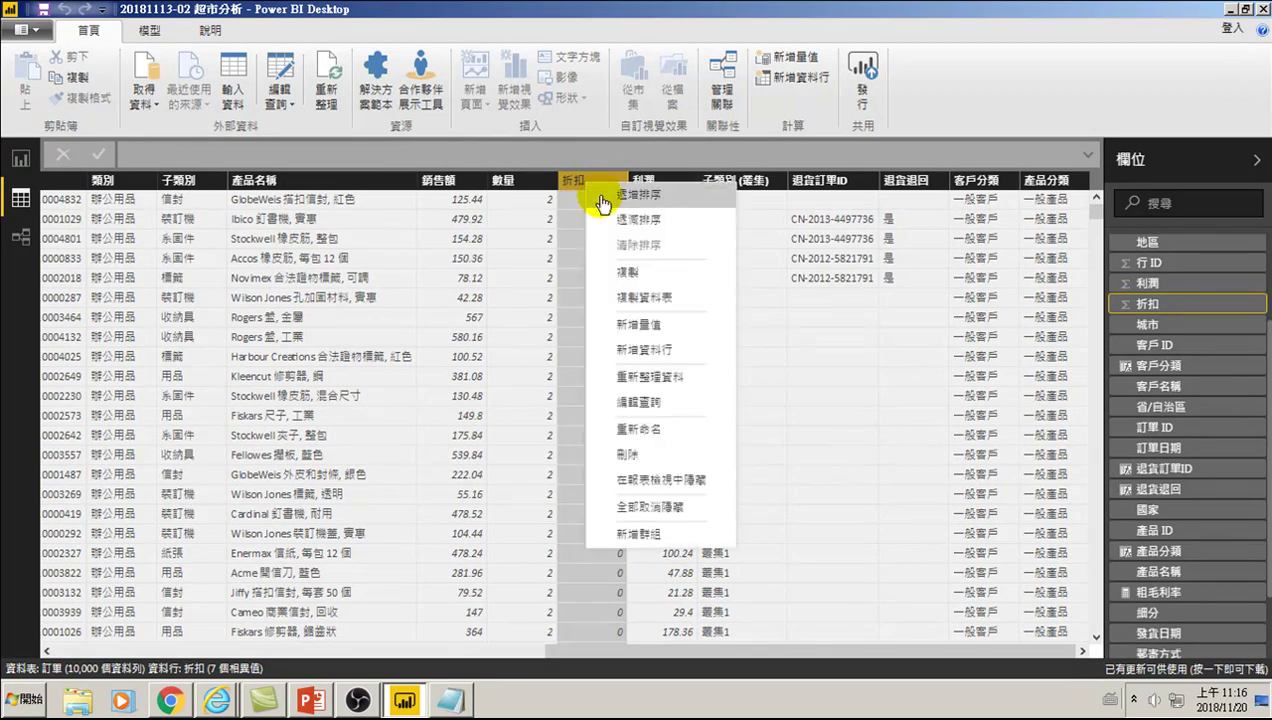
{"action": "left_click", "coordinate": [632, 226]}
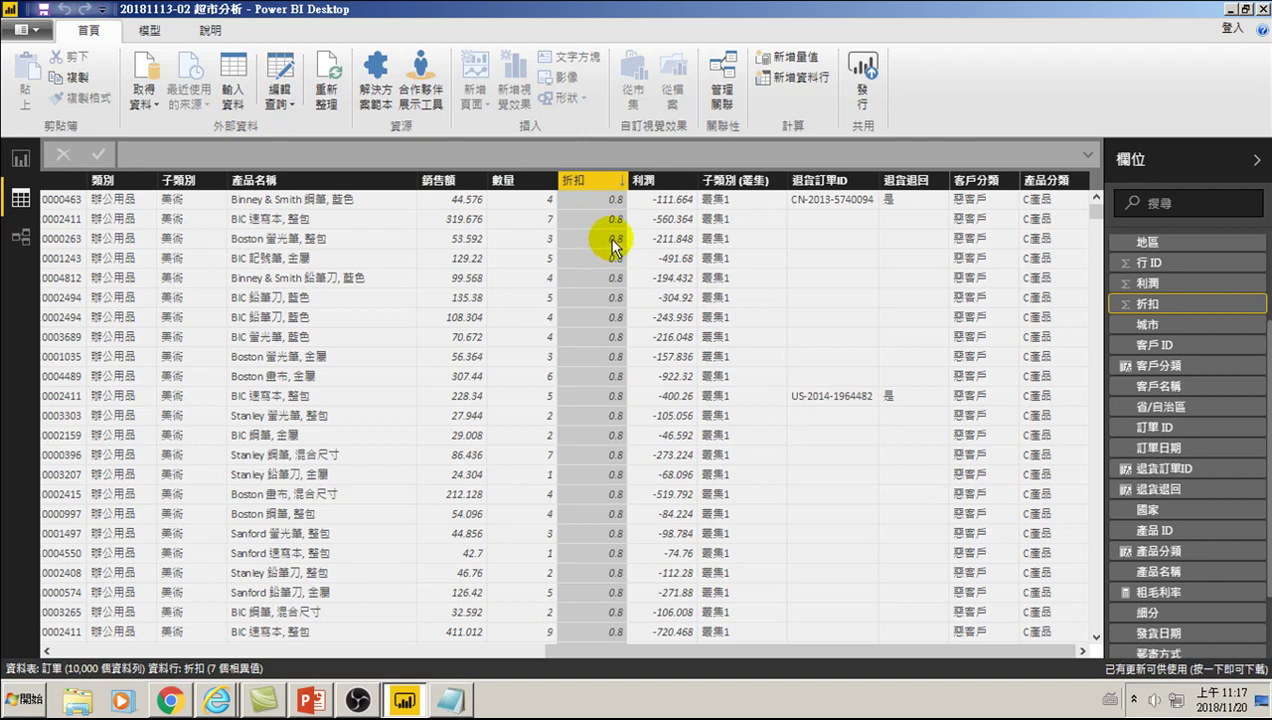
Add a new calculated column to the 訂單 table from the 折扣 field's menu
{"action": "right_click", "coordinate": [1147, 302]}
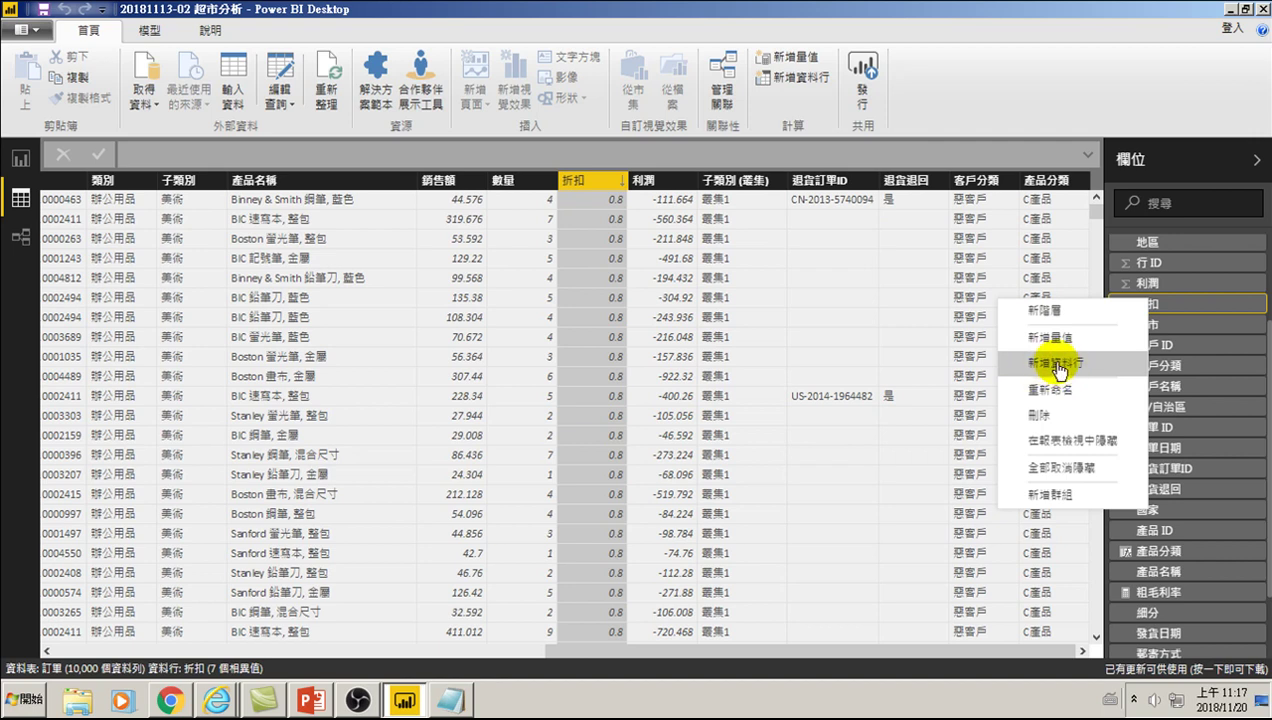
{"action": "left_click", "coordinate": [1060, 366]}
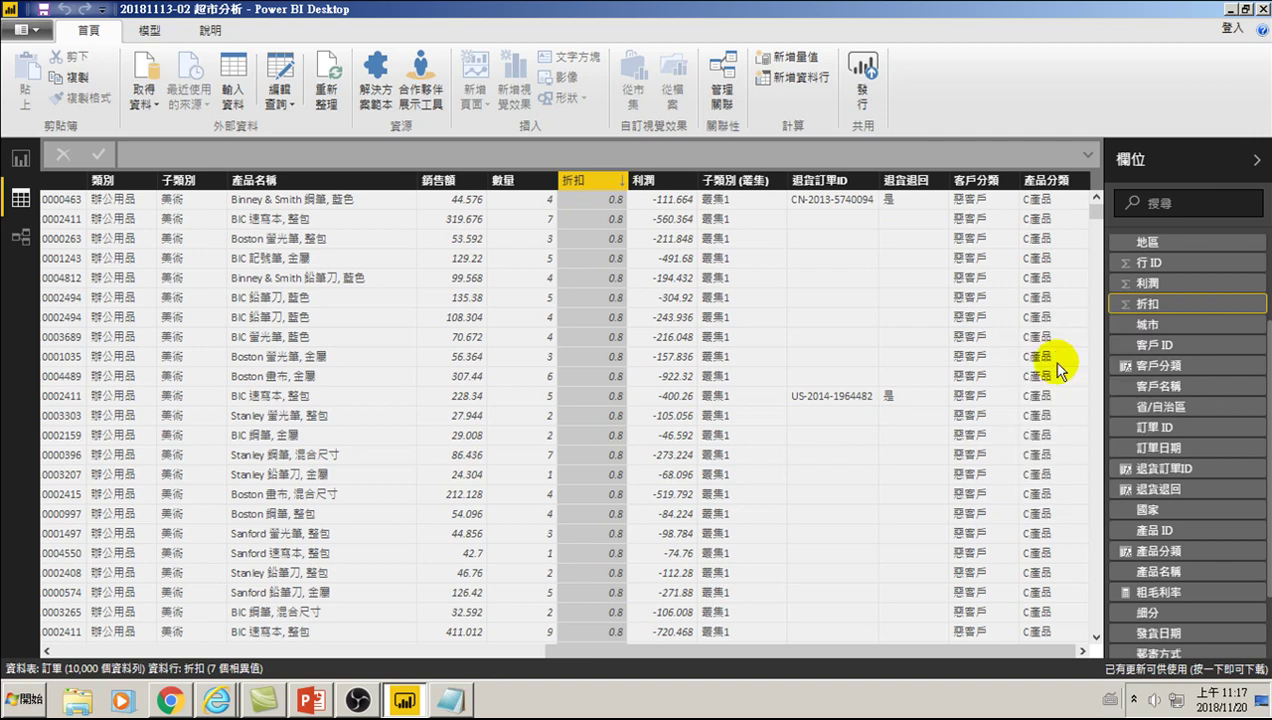
Name the new calculated column 真實銷售額
{"action": "double_click", "coordinate": [148, 151]}
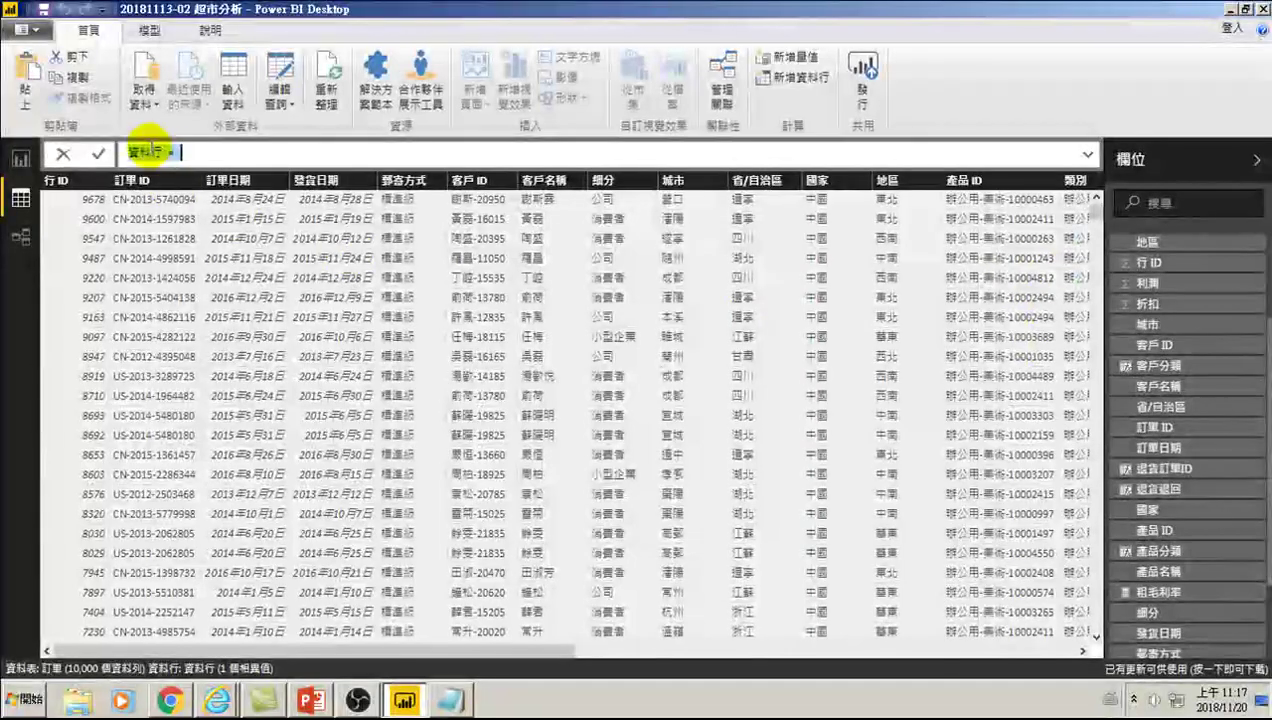
{"action": "type", "text": "jojwj"}
{"action": "key", "text": "space"}
{"action": "type", "text": "c"}
{"action": "key", "text": "space"}
{"action": "type", "text": "1ogr"}
{"action": "key", "text": "space"}
{"action": "type", "text": "1jrm"}
{"action": "key", "text": "space"}
{"action": "key", "text": "1"}
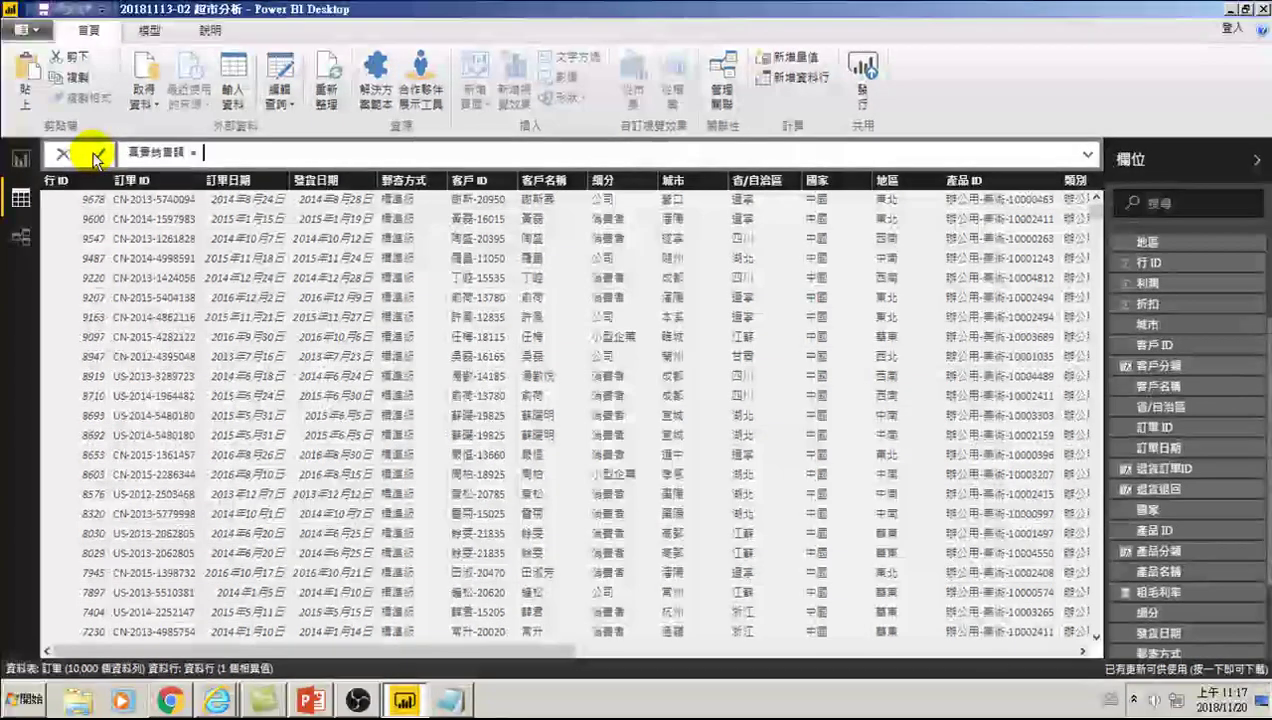
Define it as '訂單'[銷售額]*(1-'訂單'[折扣]) and commit the formula
{"action": "type", "text": "'"}
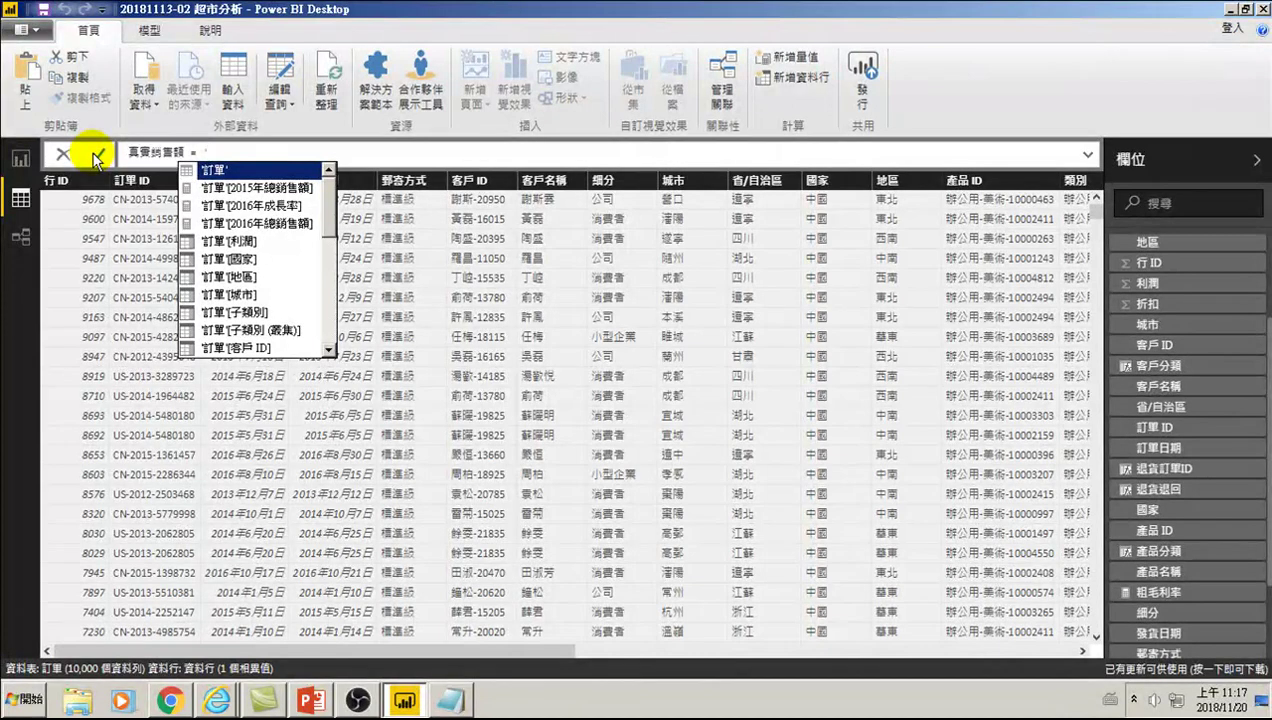
{"action": "key", "text": "Down"}
{"action": "key", "text": "Down"}
{"action": "key", "text": "Down"}
{"action": "key", "text": "Down"}
{"action": "key", "text": "Down"}
{"action": "key", "text": "Down"}
{"action": "key", "text": "Down"}
{"action": "key", "text": "Down"}
{"action": "key", "text": "Down"}
{"action": "key", "text": "Down"}
{"action": "key", "text": "Down"}
{"action": "key", "text": "Down"}
{"action": "key", "text": "Down"}
{"action": "key", "text": "Down"}
{"action": "key", "text": "Down"}
{"action": "key", "text": "Down"}
{"action": "key", "text": "Down"}
{"action": "key", "text": "Down"}
{"action": "key", "text": "Down"}
{"action": "key", "text": "Down"}
{"action": "key", "text": "Down"}
{"action": "key", "text": "Down"}
{"action": "key", "text": "Down"}
{"action": "key", "text": "Down"}
{"action": "key", "text": "Down"}
{"action": "key", "text": "Down"}
{"action": "key", "text": "Down"}
{"action": "key", "text": "Down"}
{"action": "key", "text": "Up"}
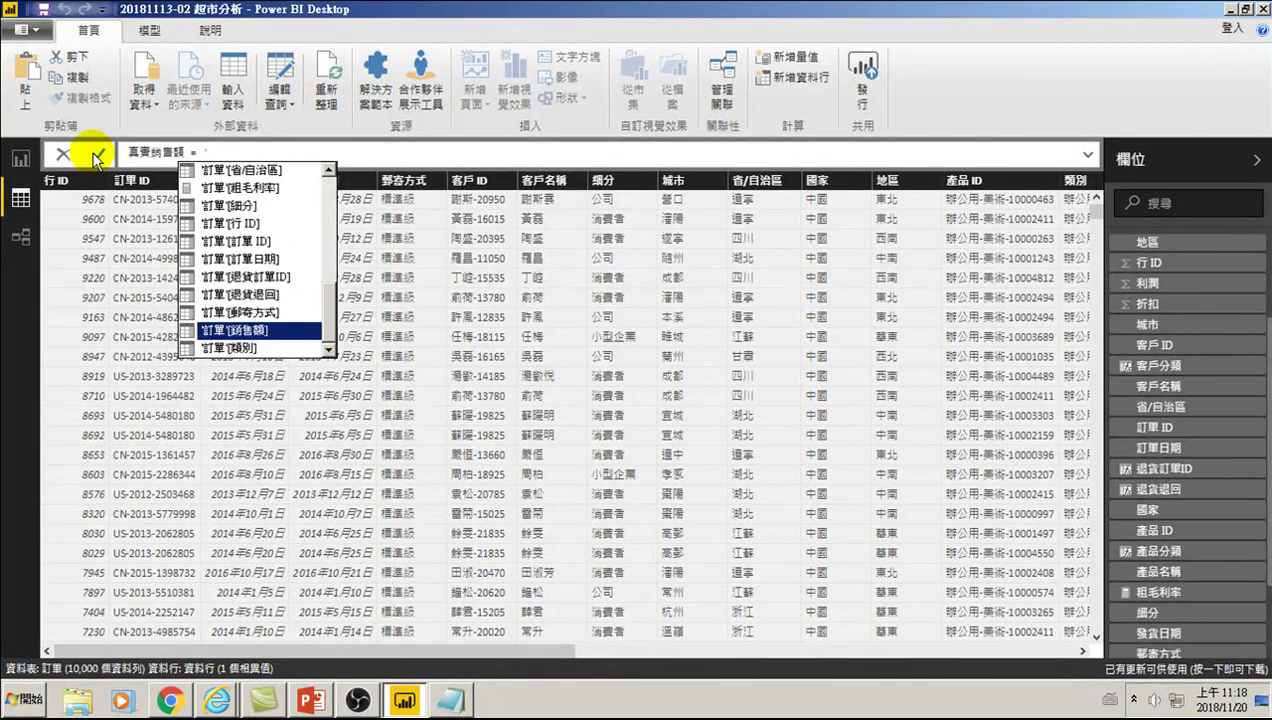
{"action": "key", "text": "Tab"}
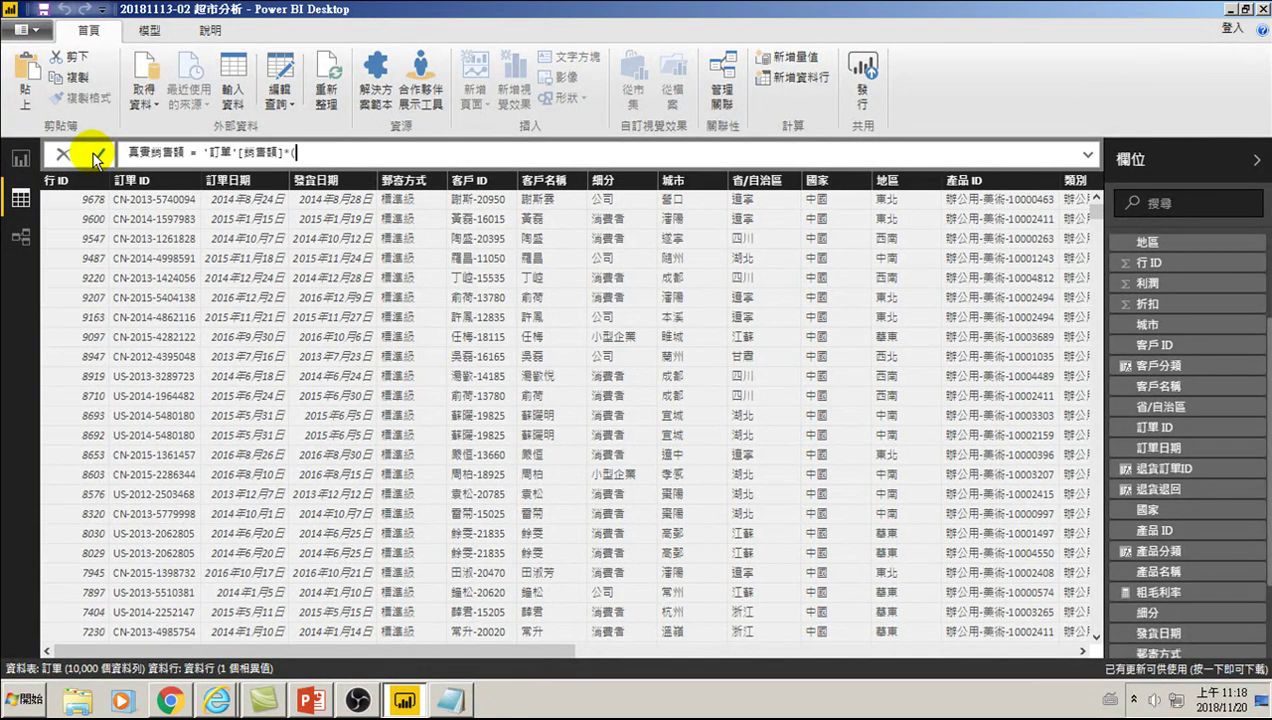
{"action": "type", "text": "1-"}
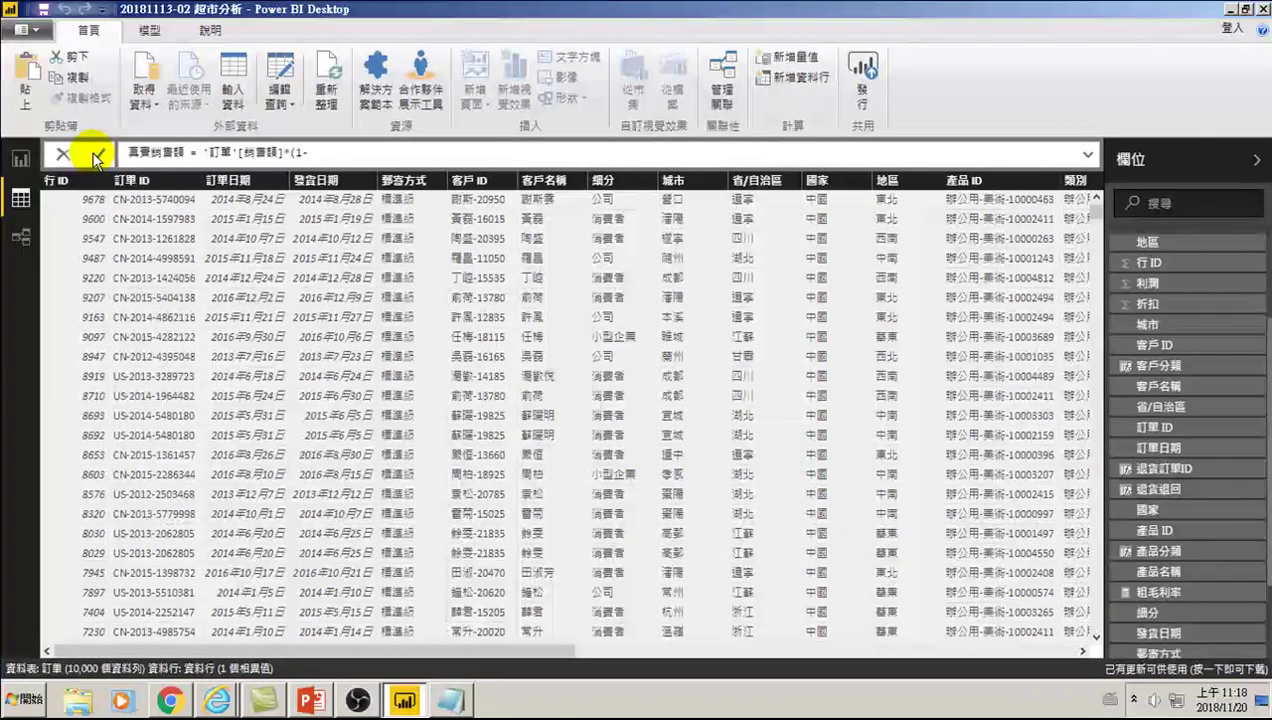
{"action": "type", "text": "'"}
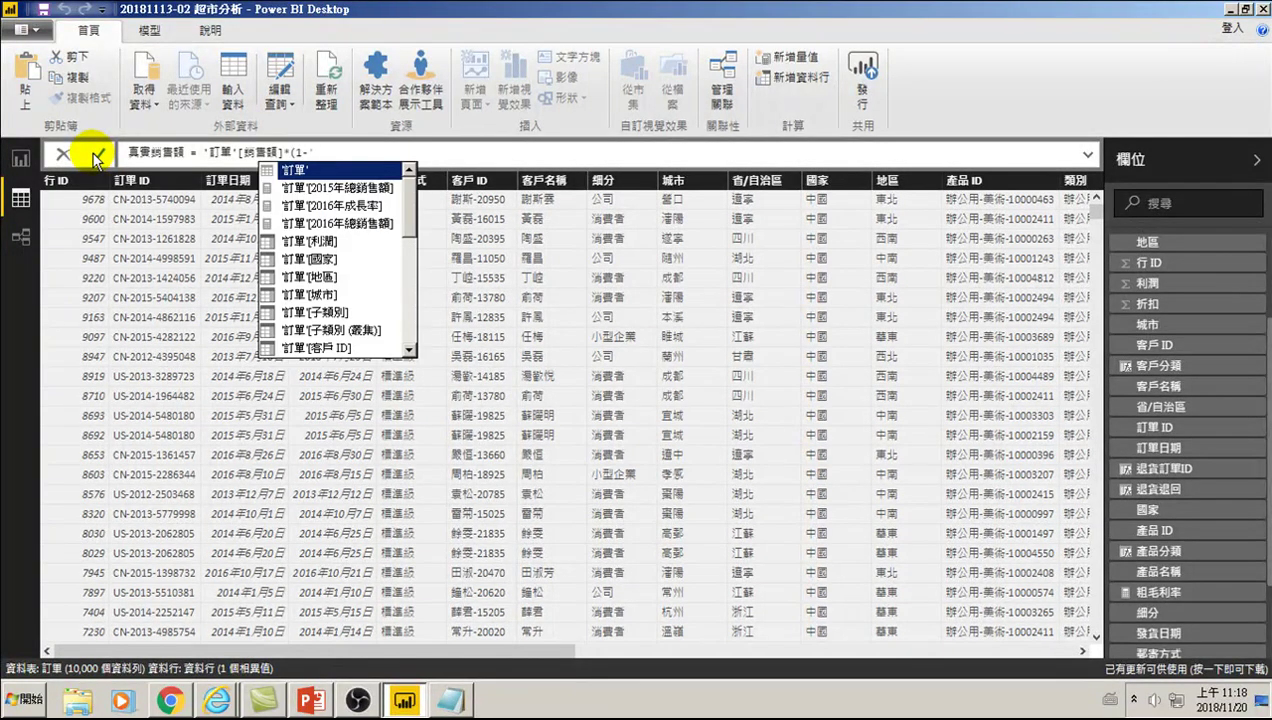
{"action": "key", "text": "Down"}
{"action": "key", "text": "Down"}
{"action": "key", "text": "Down"}
{"action": "key", "text": "Down"}
{"action": "key", "text": "Down"}
{"action": "key", "text": "Down"}
{"action": "key", "text": "Down"}
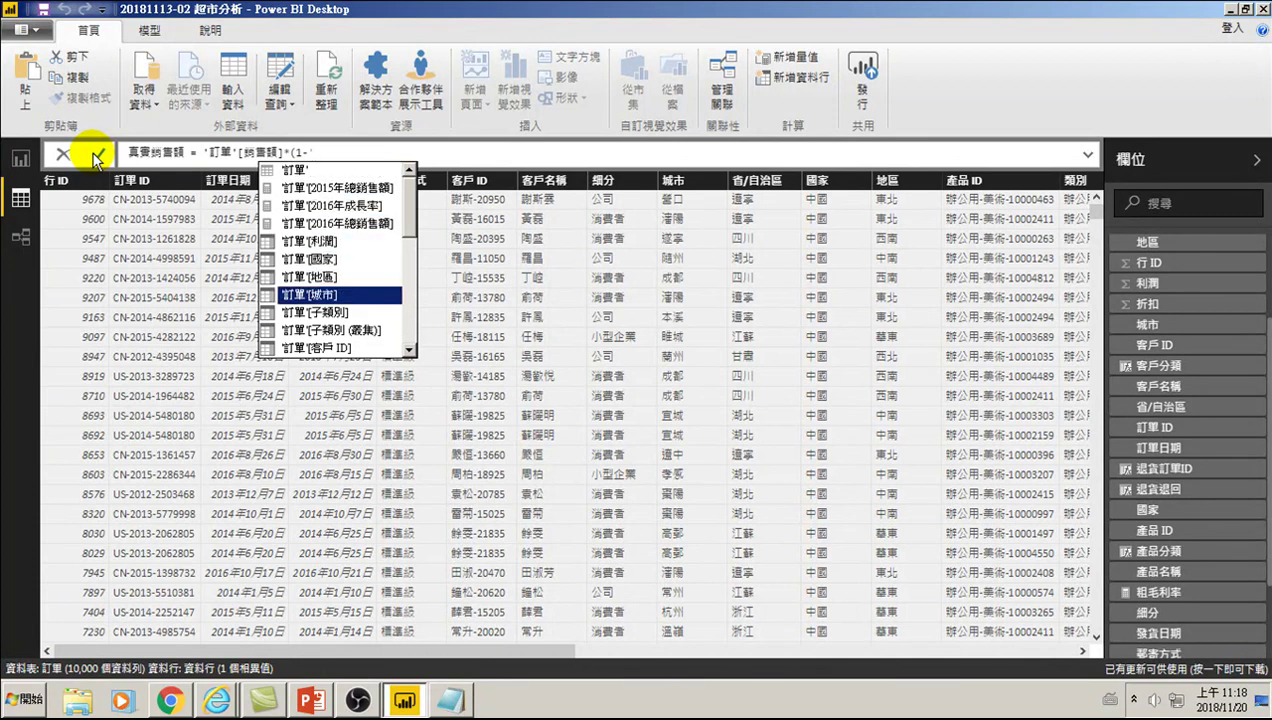
{"action": "key", "text": "Down"}
{"action": "key", "text": "Down"}
{"action": "key", "text": "Down"}
{"action": "key", "text": "Down"}
{"action": "key", "text": "Down"}
{"action": "key", "text": "Down"}
{"action": "key", "text": "Down"}
{"action": "key", "text": "Up"}
{"action": "key", "text": "Tab"}
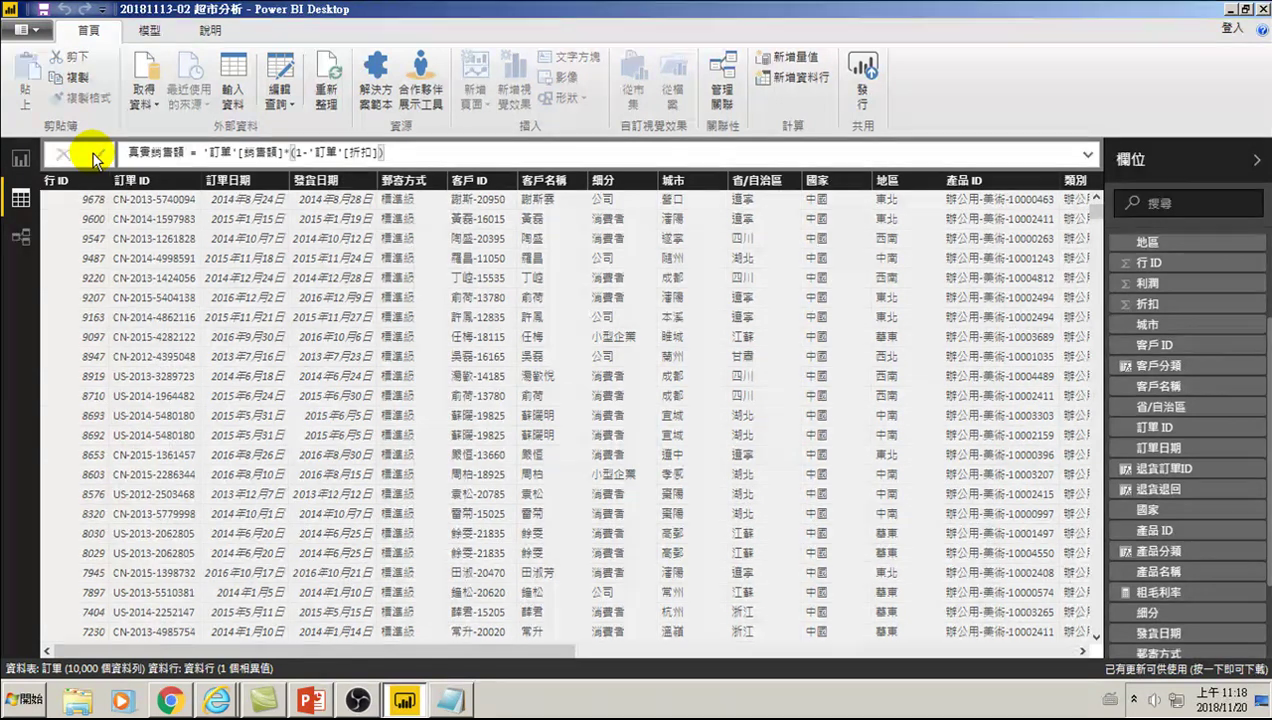
{"action": "left_click", "coordinate": [95, 158]}
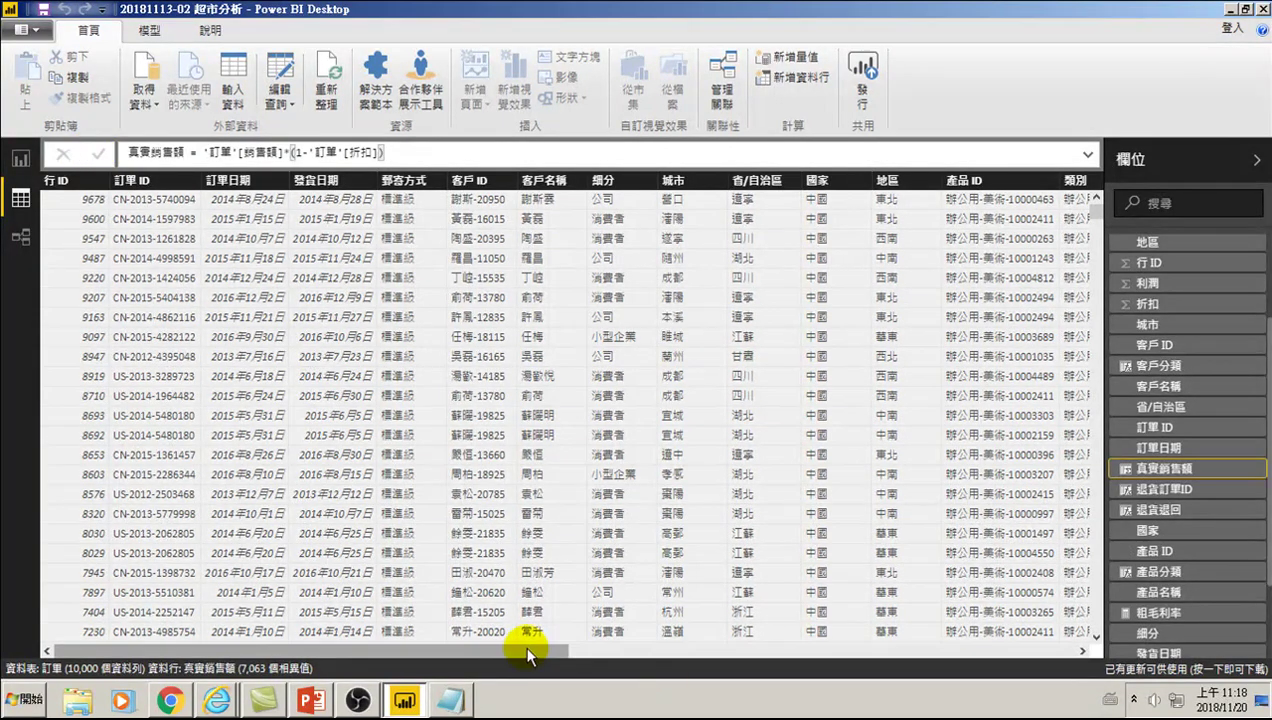
{"action": "left_click_drag", "start_coordinate": [527, 650], "coordinate": [1085, 650]}
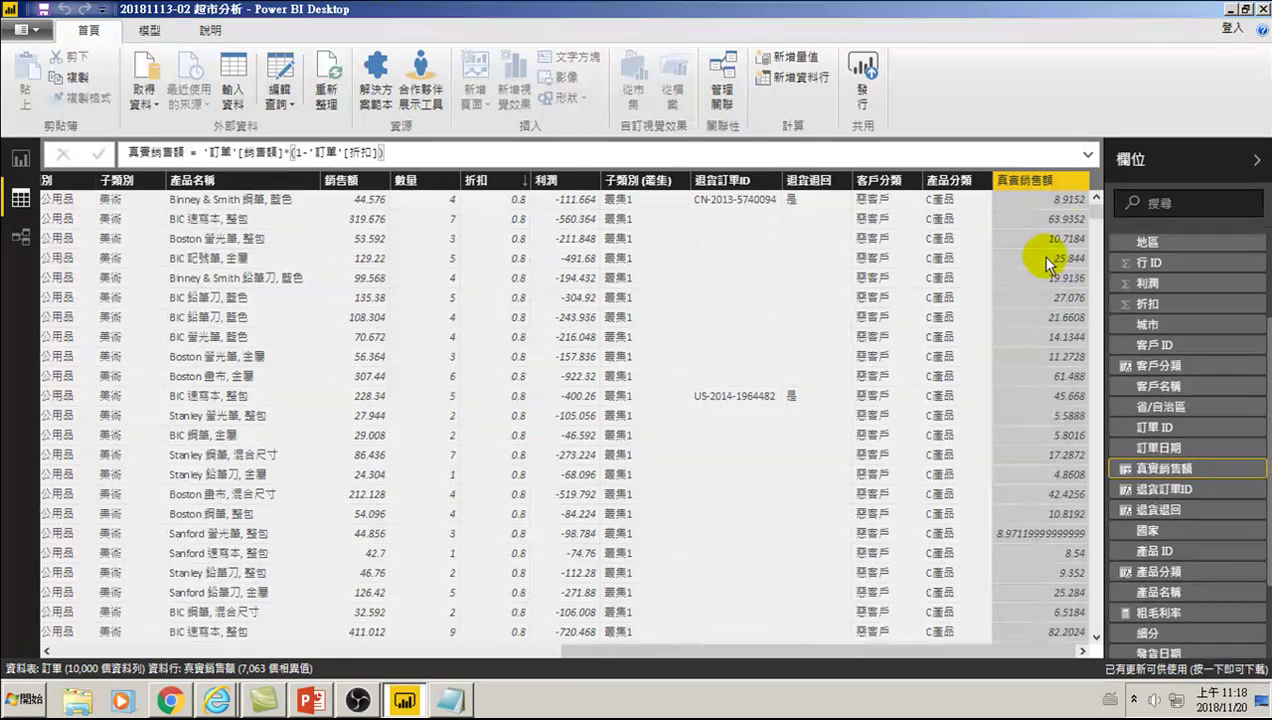
Create a new measure named 真實總銷售額 that sums the '訂單'[真實銷售額] column
{"action": "left_click", "coordinate": [795, 60]}
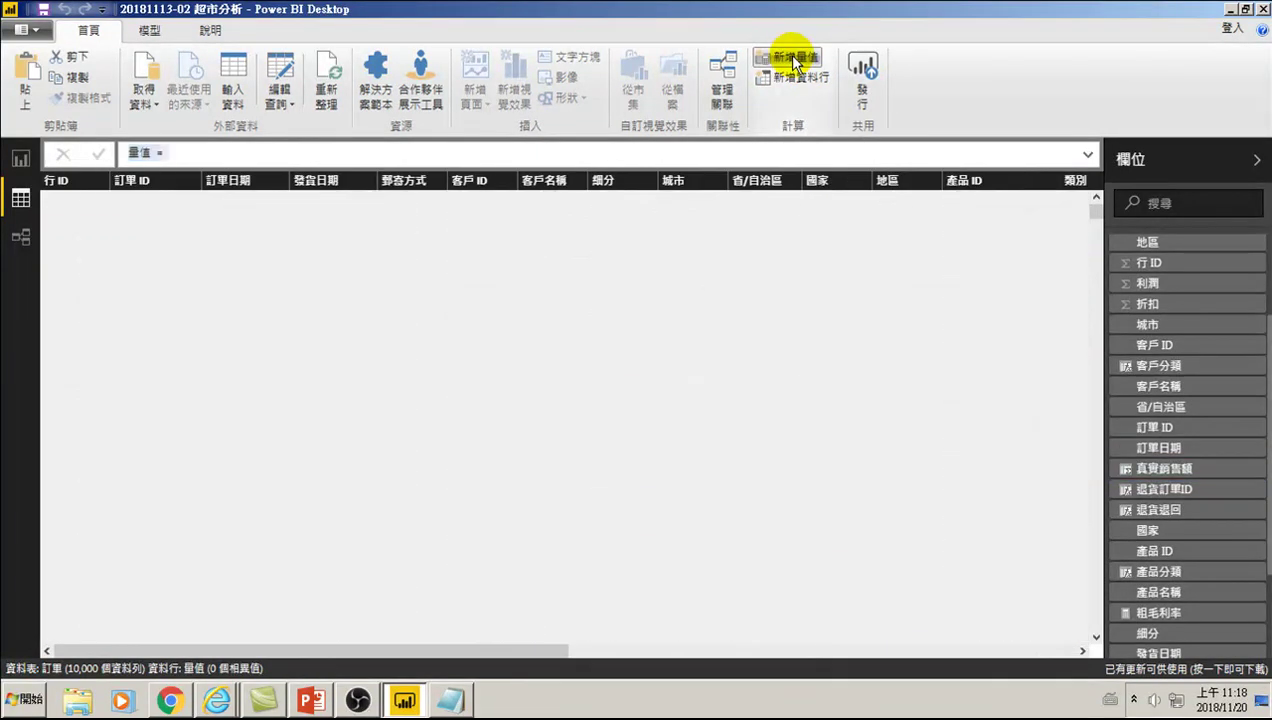
{"action": "double_click", "coordinate": [139, 152]}
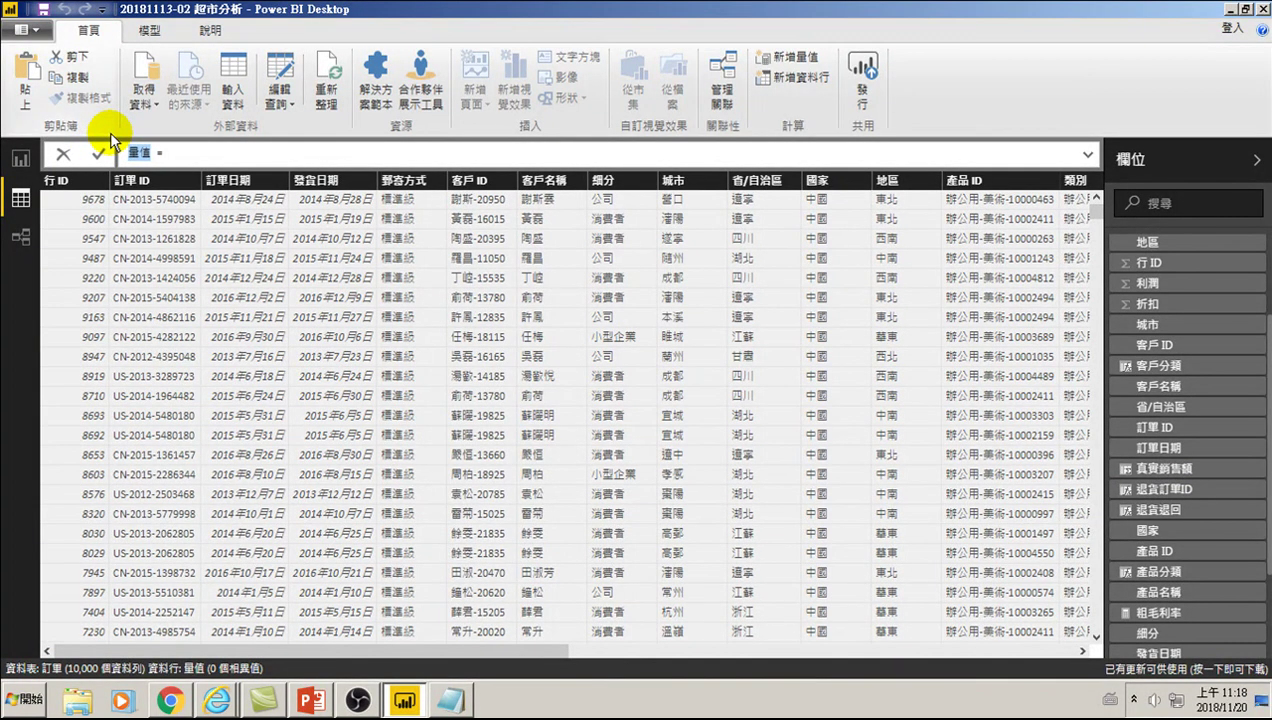
{"action": "type", "text": "真實"}
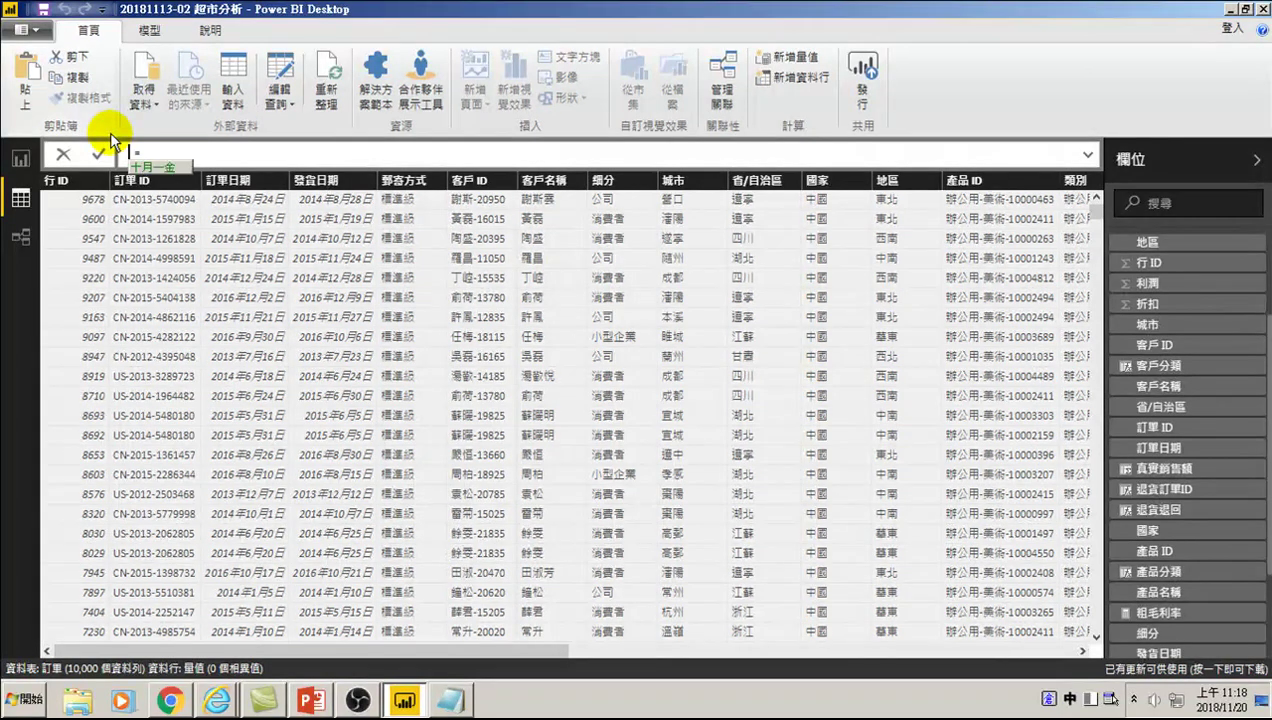
{"action": "type", "text": "總銷售 "}
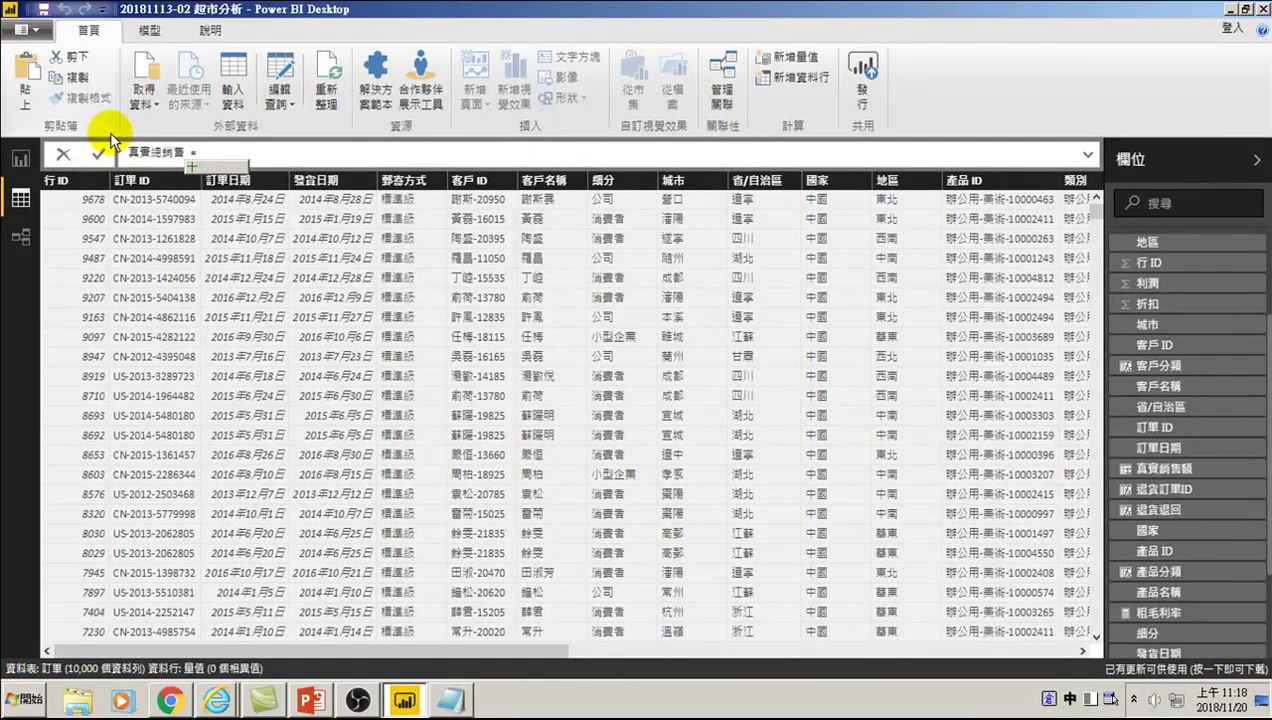
{"action": "type", "text": "額"}
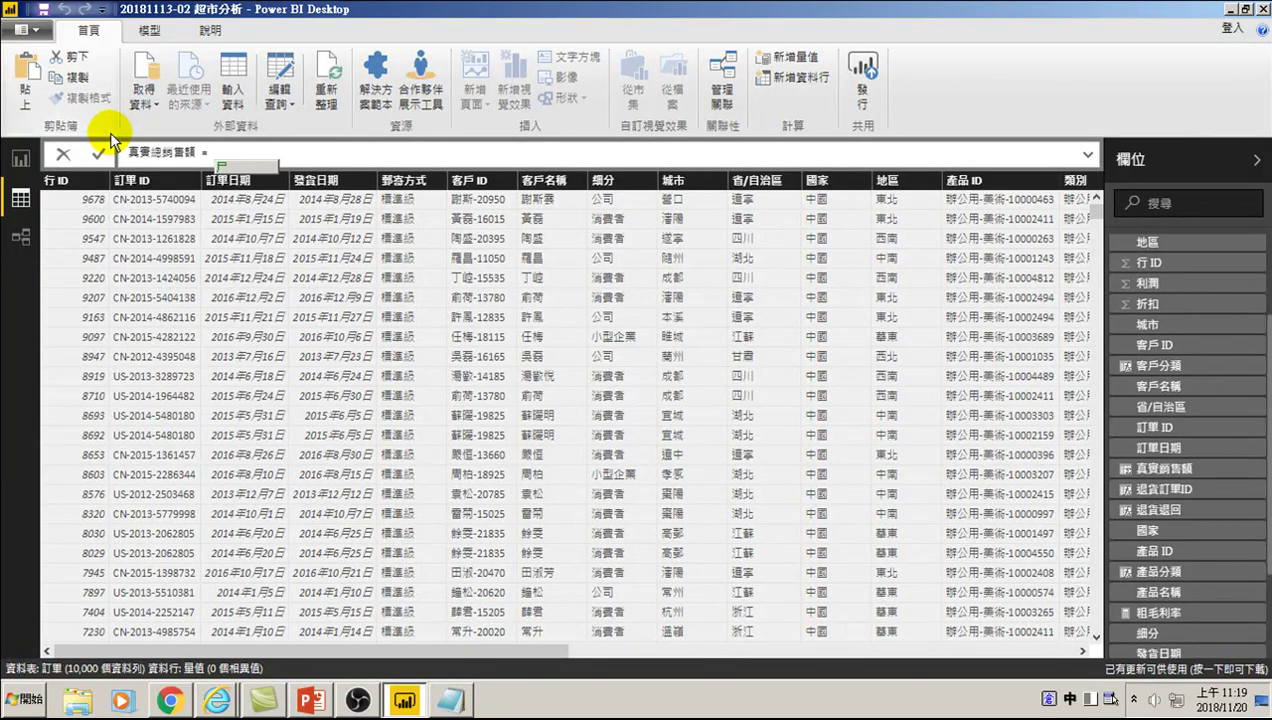
{"action": "type", "text": "su"}
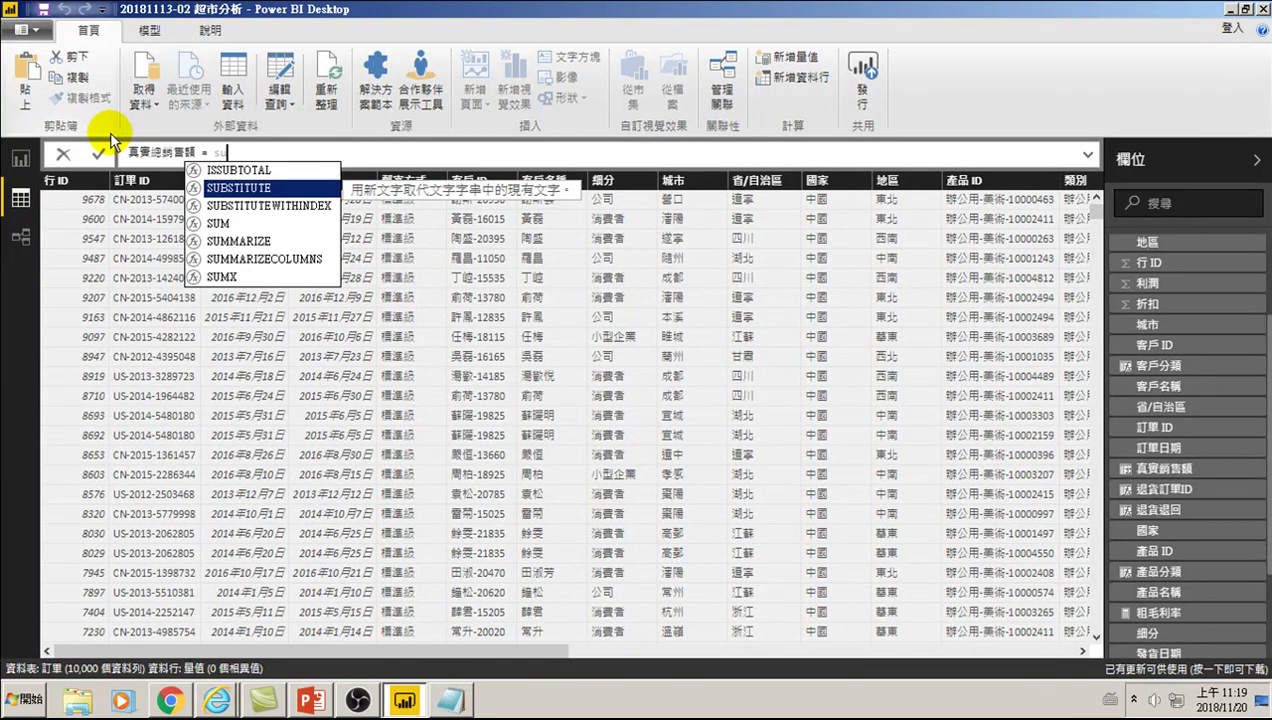
{"action": "key", "text": "Down"}
{"action": "key", "text": "Down"}
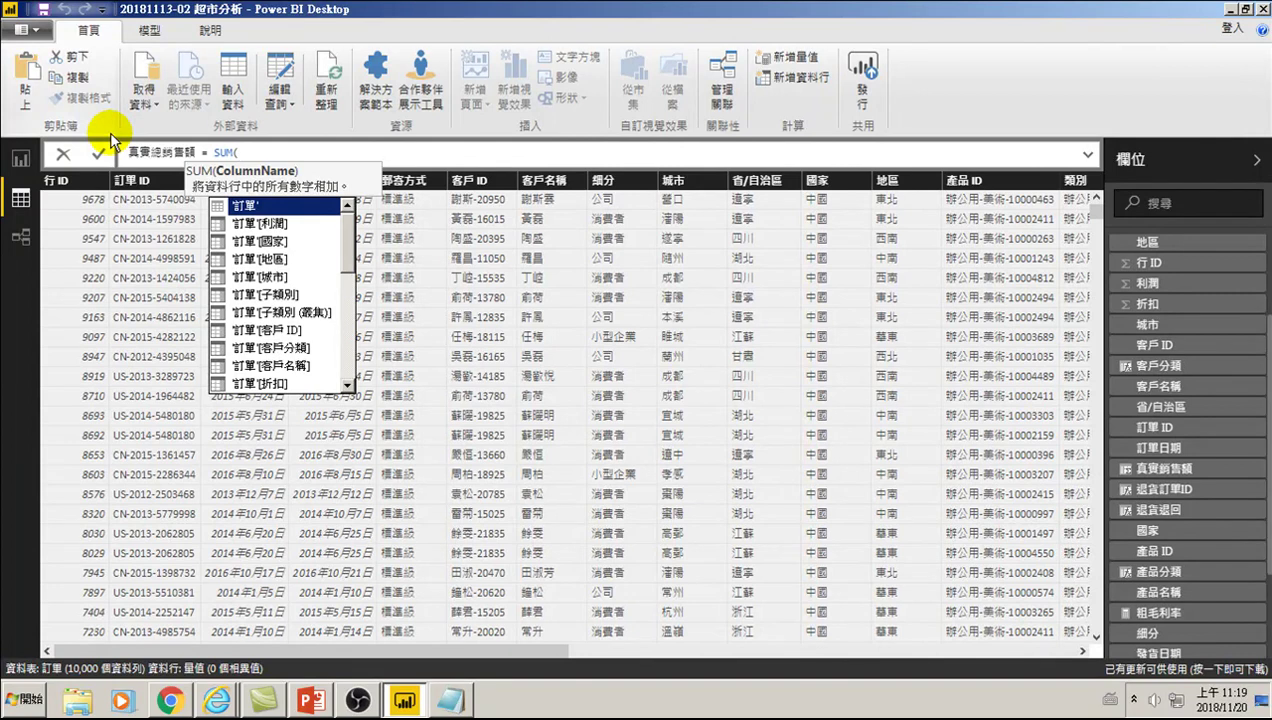
{"action": "key", "text": "Down"}
{"action": "key", "text": "Down"}
{"action": "key", "text": "Down"}
{"action": "key", "text": "Down"}
{"action": "key", "text": "Down"}
{"action": "key", "text": "Down"}
{"action": "key", "text": "Down"}
{"action": "key", "text": "Down"}
{"action": "key", "text": "Down"}
{"action": "key", "text": "Down"}
{"action": "key", "text": "Down"}
{"action": "key", "text": "Down"}
{"action": "key", "text": "Down"}
{"action": "key", "text": "Down"}
{"action": "key", "text": "Down"}
{"action": "key", "text": "Down"}
{"action": "key", "text": "Down"}
{"action": "key", "text": "Down"}
{"action": "key", "text": "Up"}
{"action": "key", "text": "Up"}
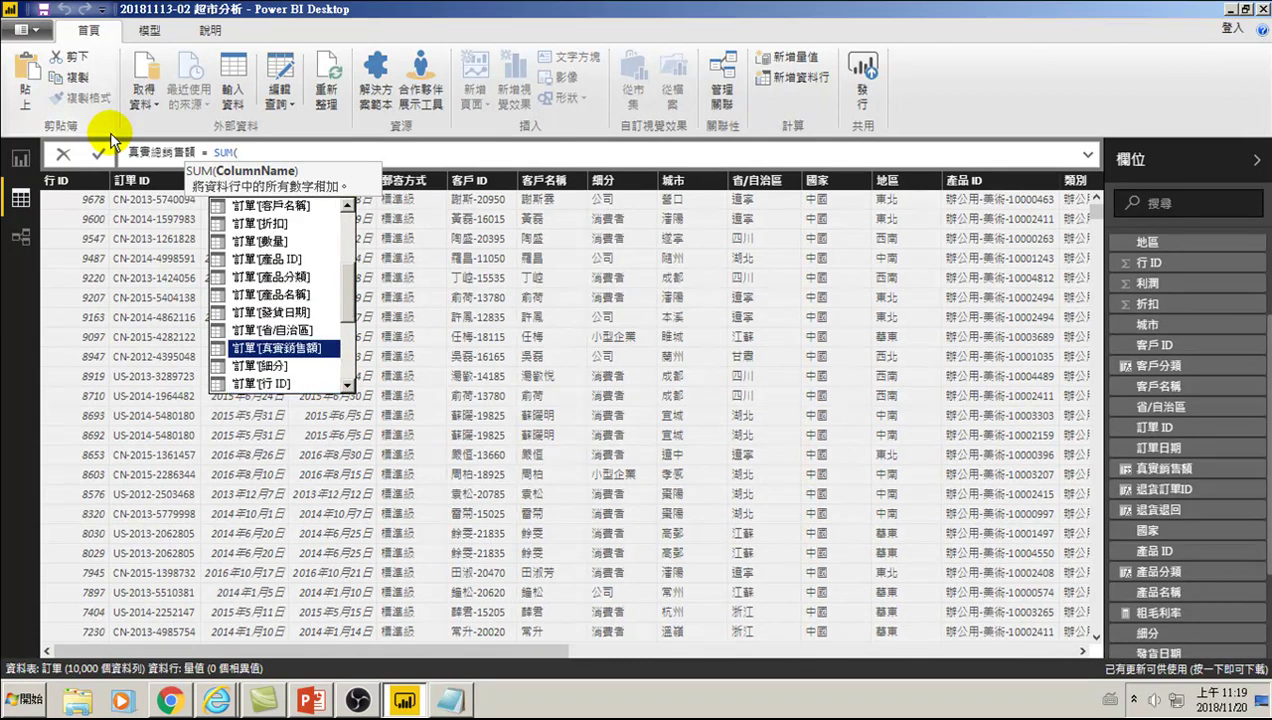
{"action": "key", "text": "Tab"}
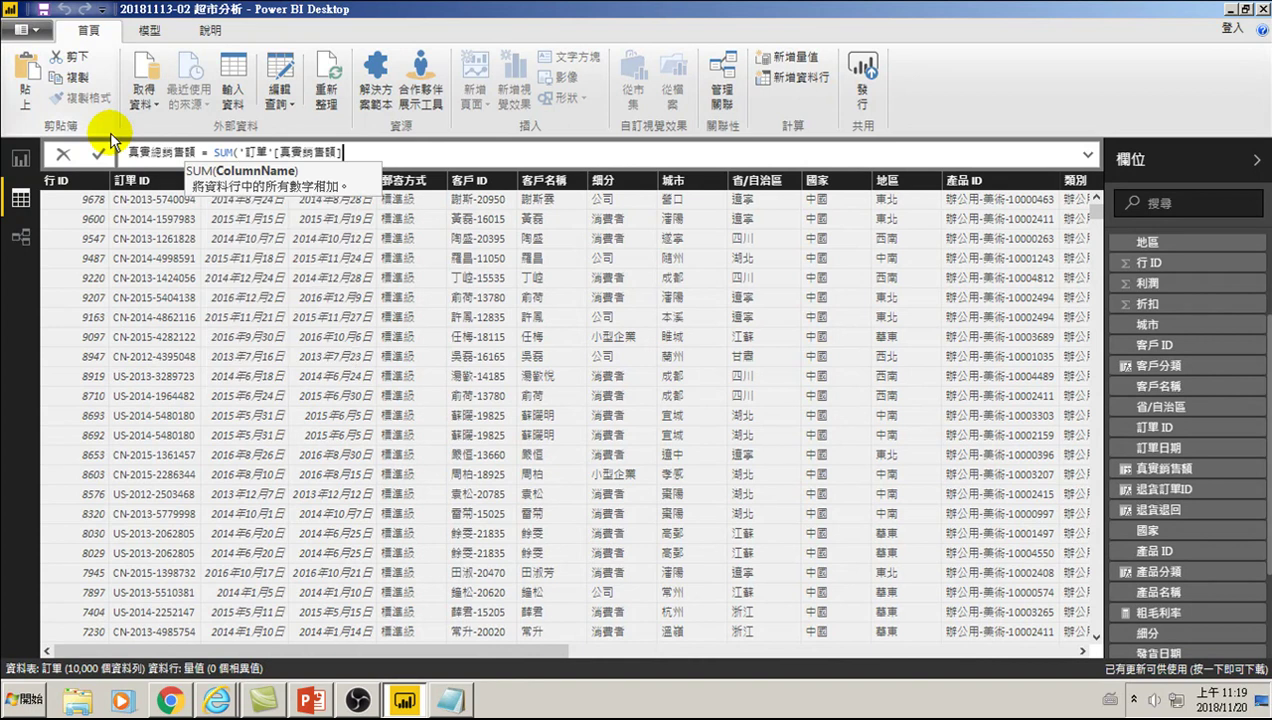
{"action": "type", "text": ")"}
{"action": "key", "text": "Return"}
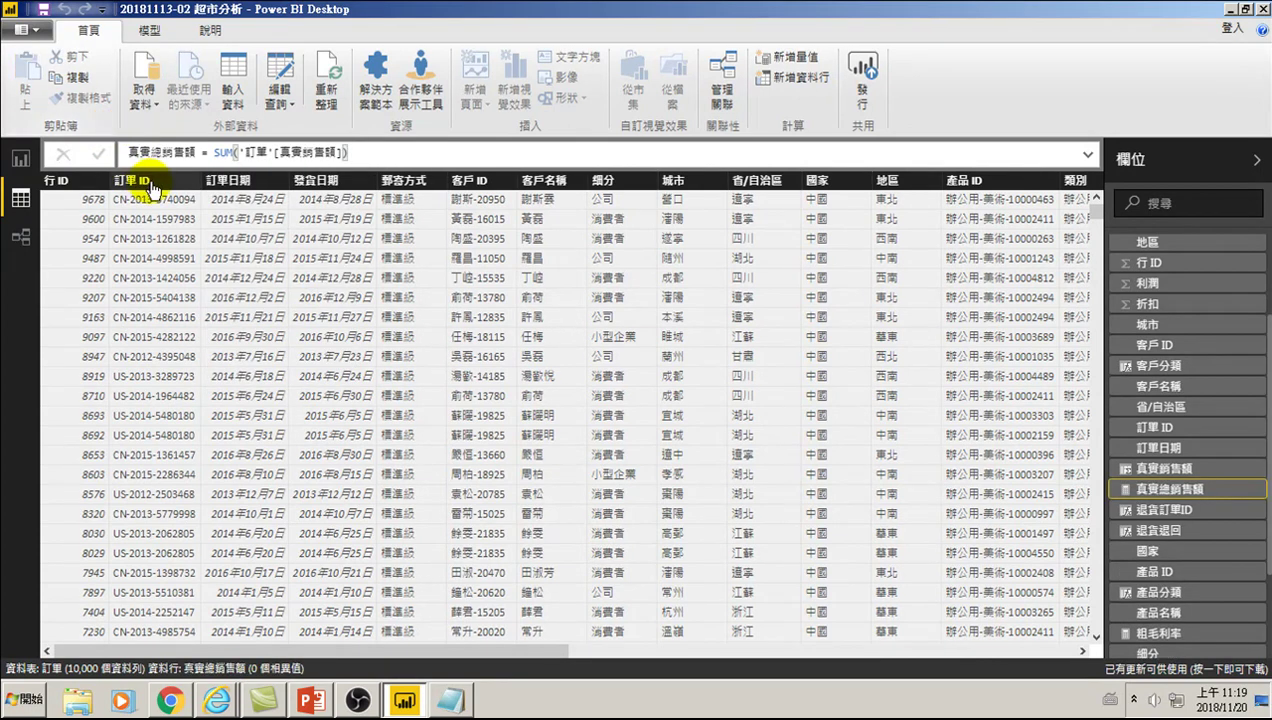
Add a blank report page and type 真實數據售額 as its tab name
{"action": "left_click", "coordinate": [20, 160]}
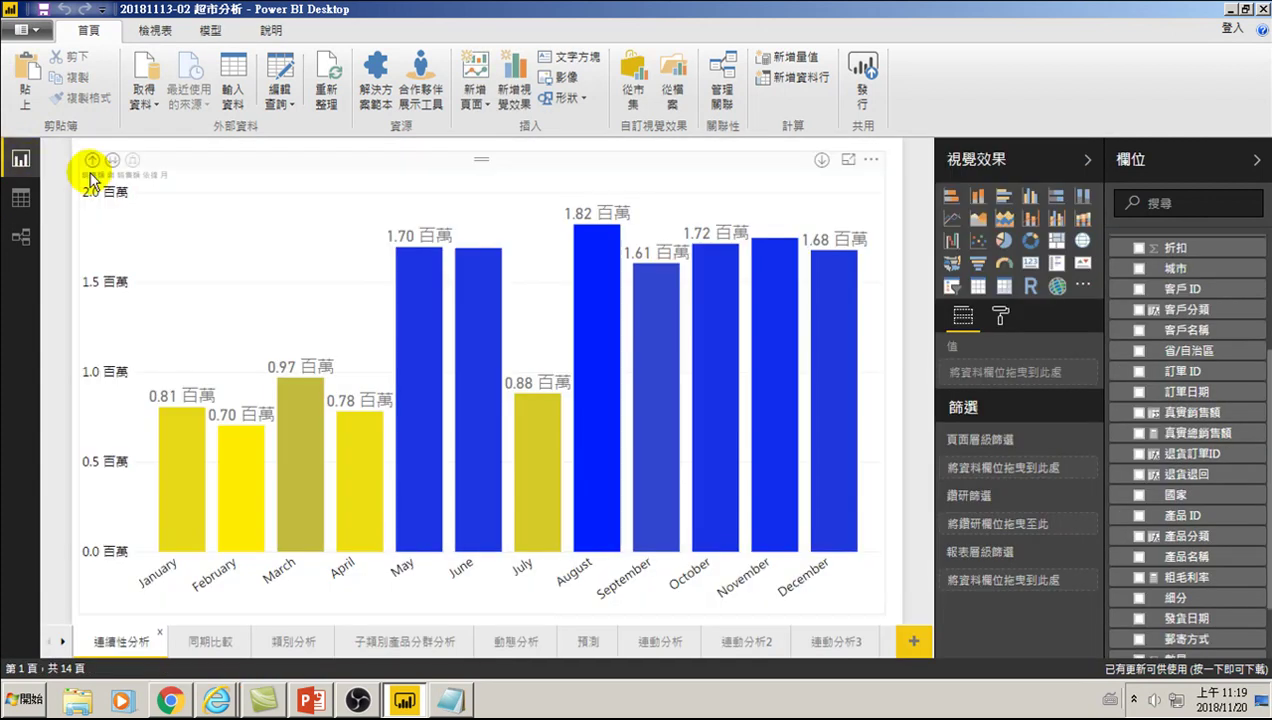
{"action": "left_click", "coordinate": [912, 645]}
{"action": "double_click", "coordinate": [873, 638]}
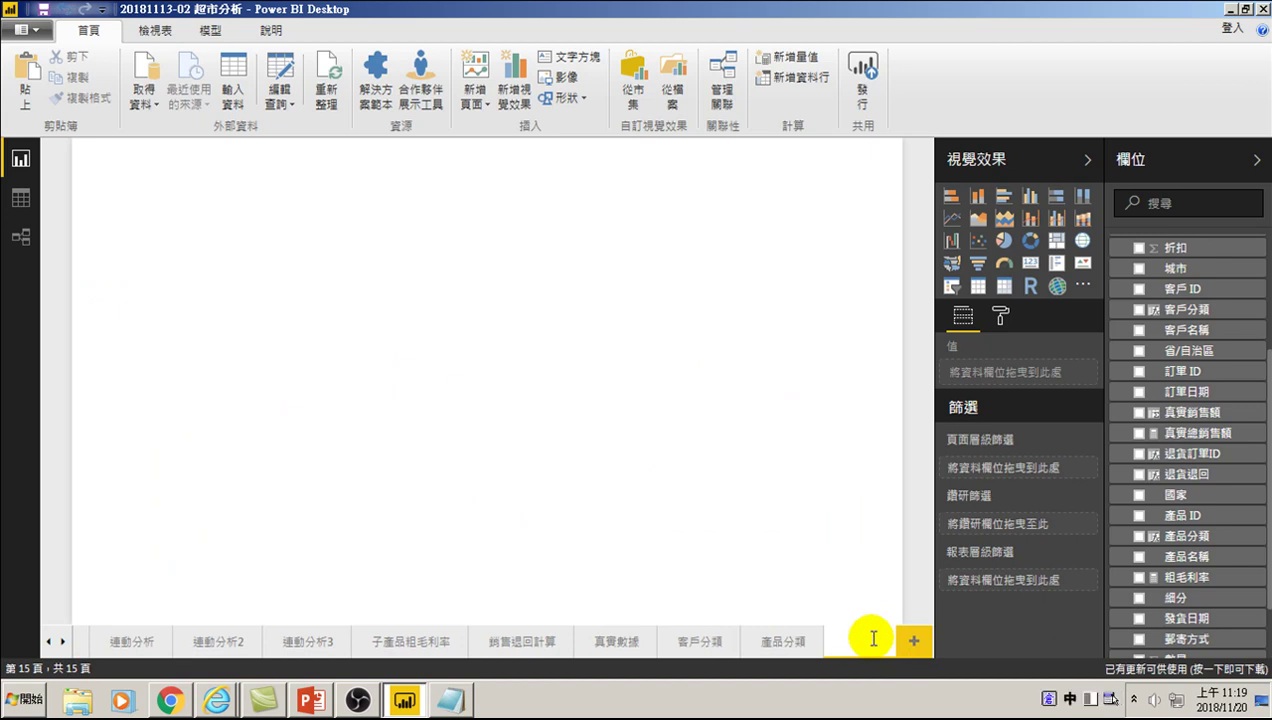
{"action": "type", "text": "真實"}
{"action": "type", "text": "數"}
{"action": "type", "text": "據售"}
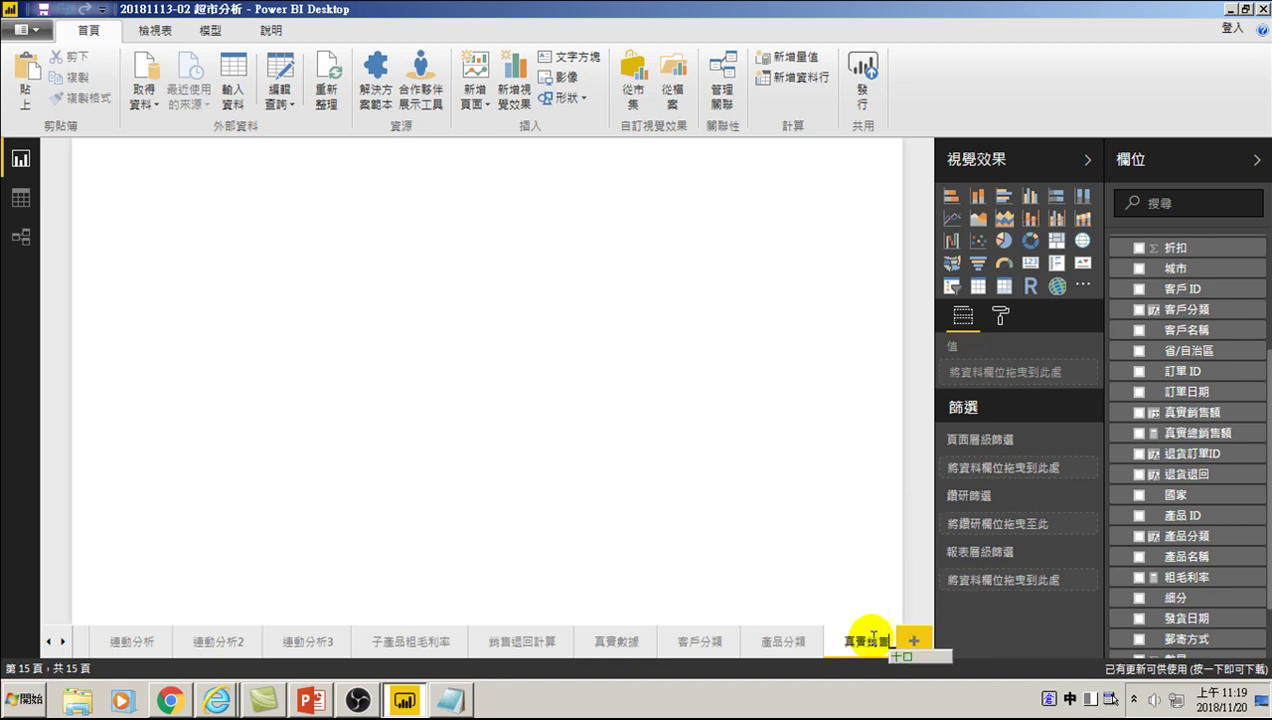
{"action": "type", "text": "額"}
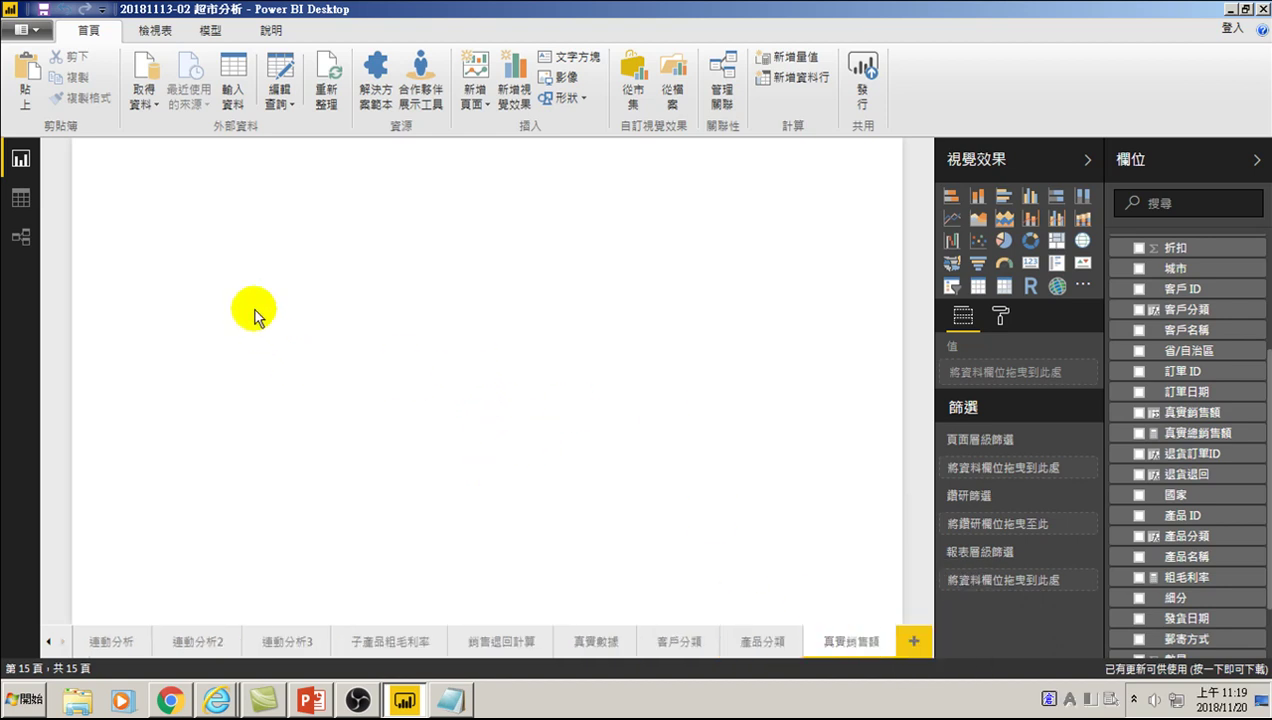
Chart 銷售額 by 訂單日期 year in a new column chart
{"action": "scroll", "coordinate": [1145, 510], "scroll_direction": "down", "scroll_amount": 2}
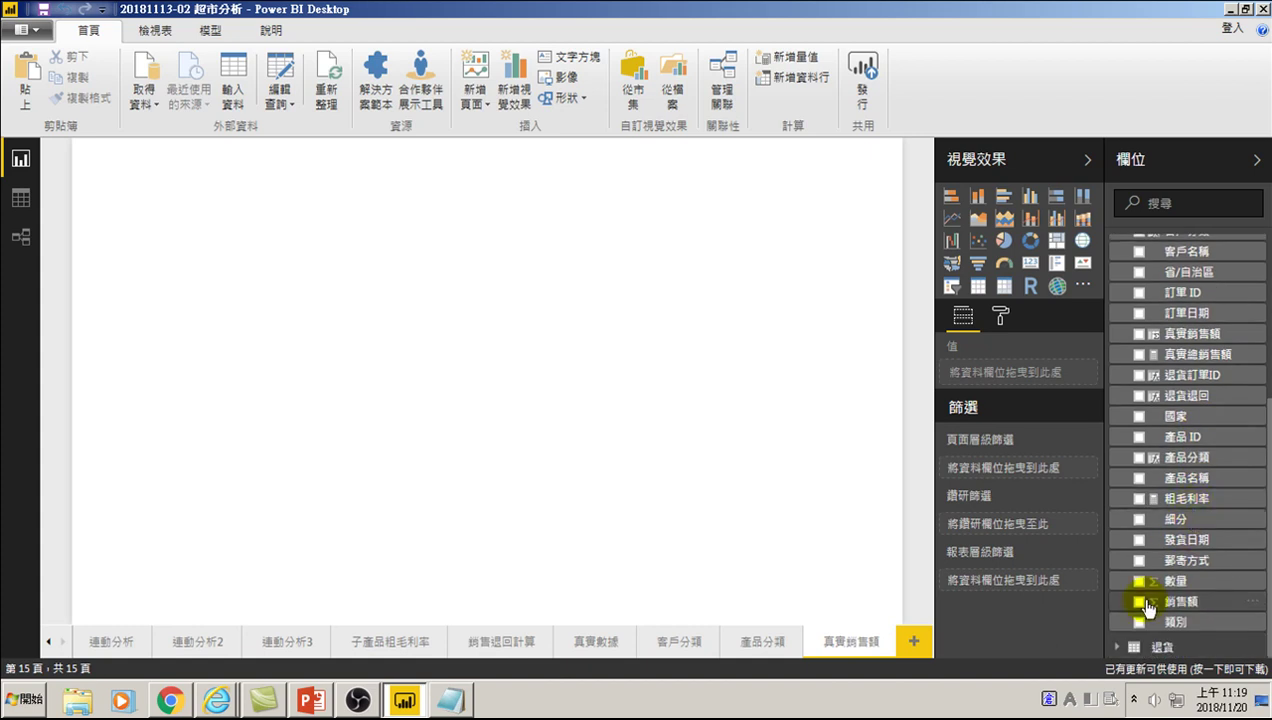
{"action": "left_click", "coordinate": [1138, 603]}
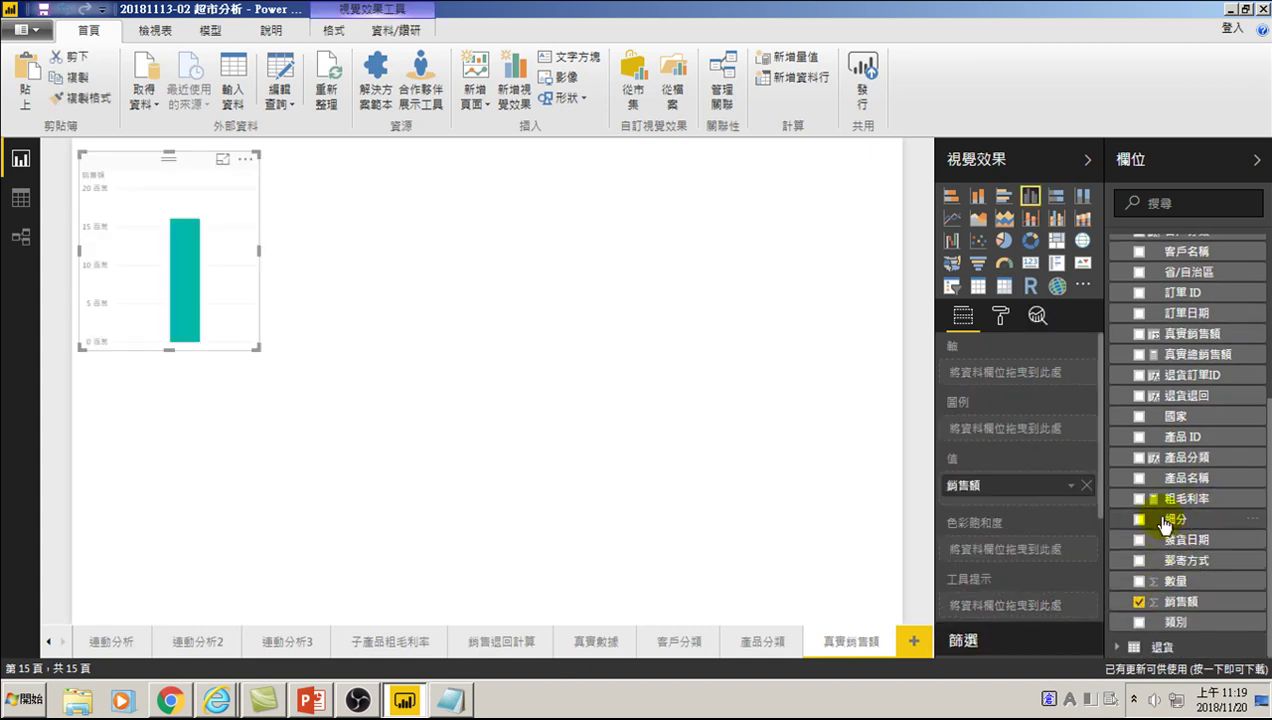
{"action": "left_click", "coordinate": [1139, 313]}
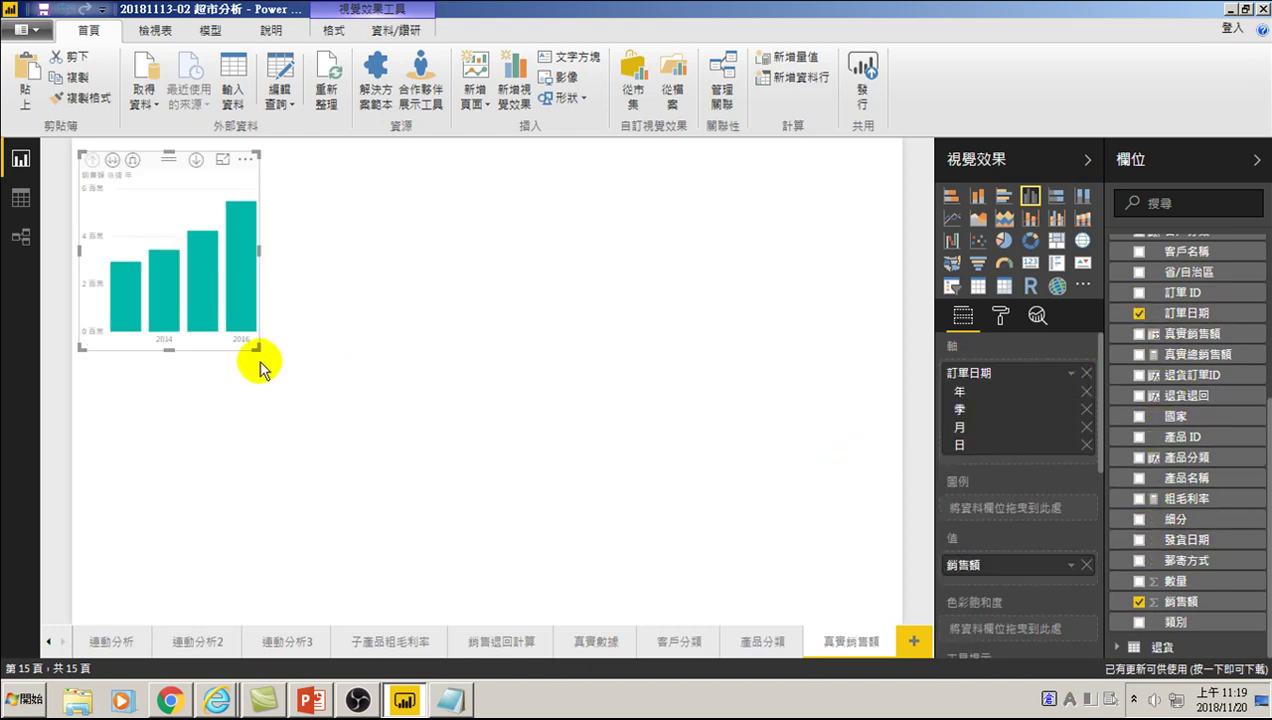
Turn on the chart's data labels and set their text size to 11
{"action": "left_click", "coordinate": [1000, 315]}
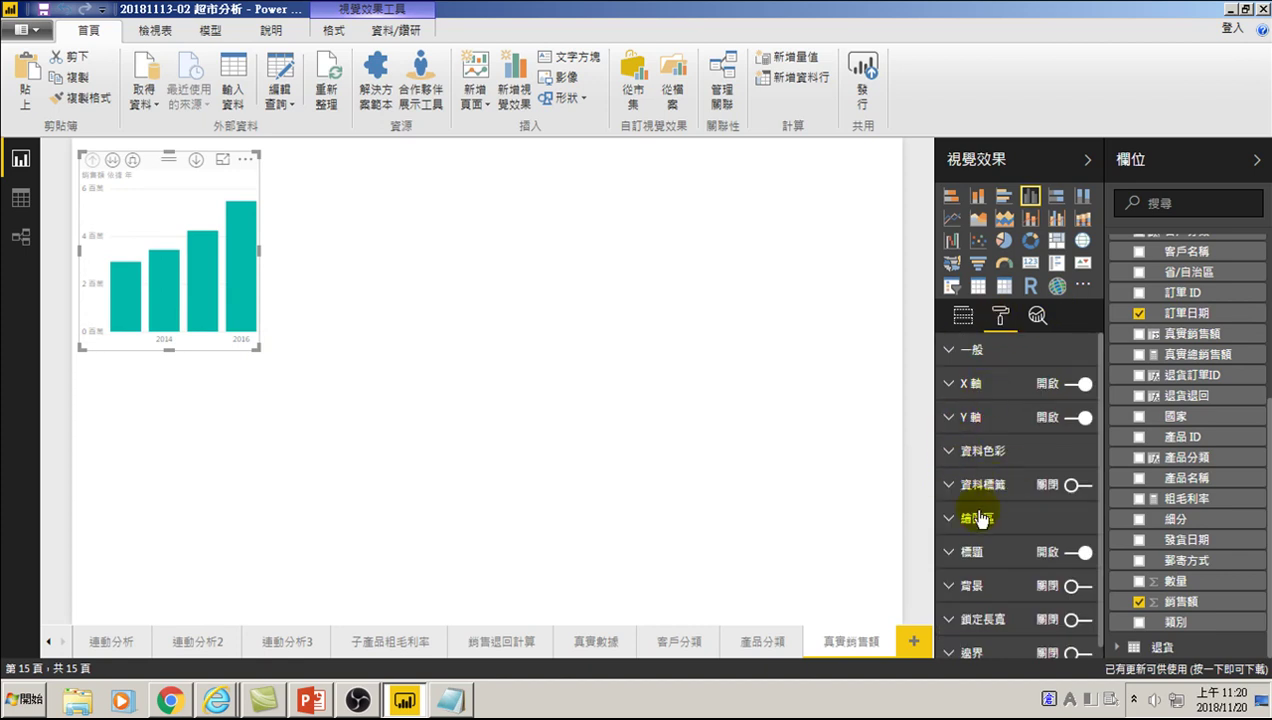
{"action": "left_click", "coordinate": [1074, 485]}
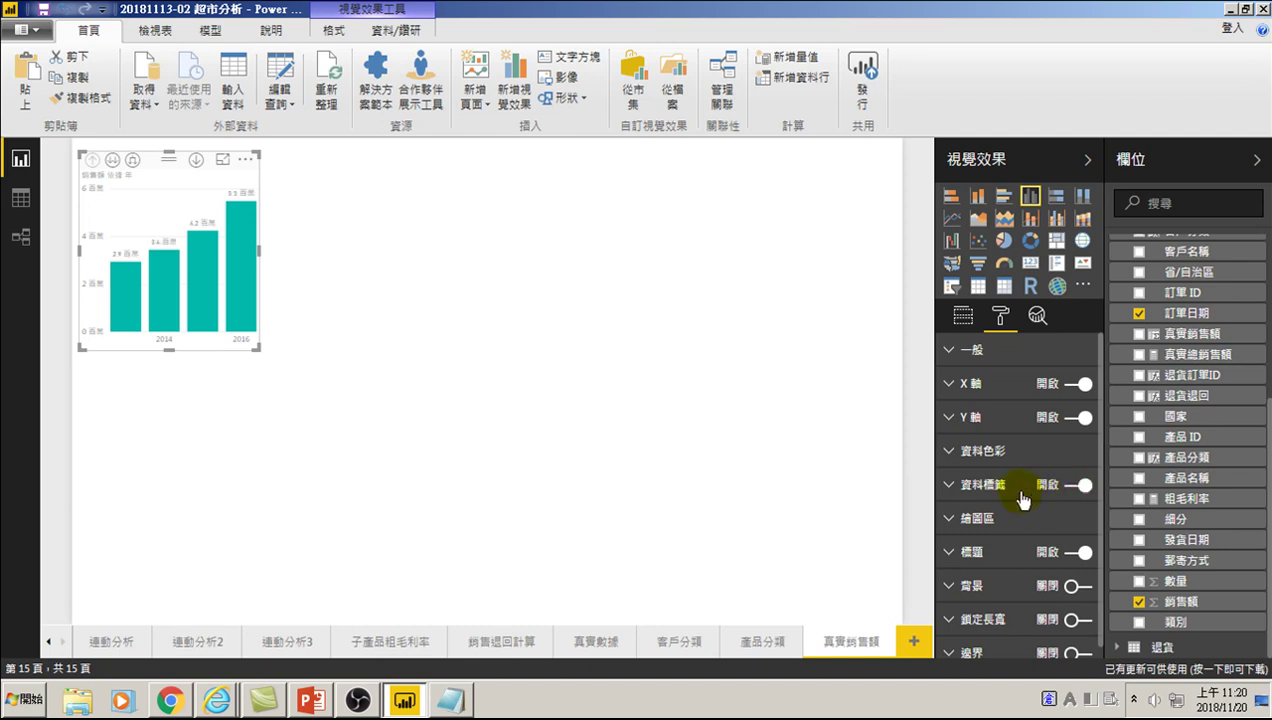
{"action": "left_click", "coordinate": [949, 485]}
{"action": "scroll", "coordinate": [980, 520], "scroll_direction": "down", "scroll_amount": 1}
{"action": "left_click_drag", "start_coordinate": [1038, 593], "coordinate": [1041, 593]}
{"action": "type", "text": "11"}
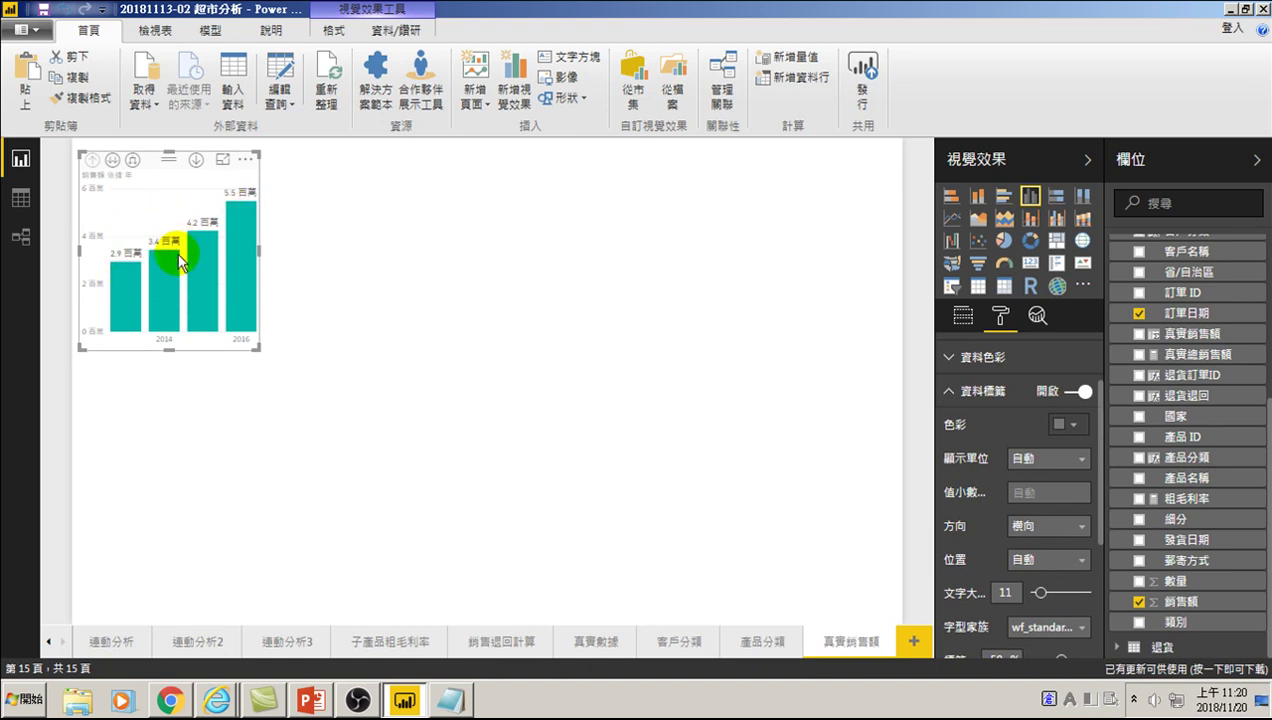
{"action": "left_click", "coordinate": [180, 432]}
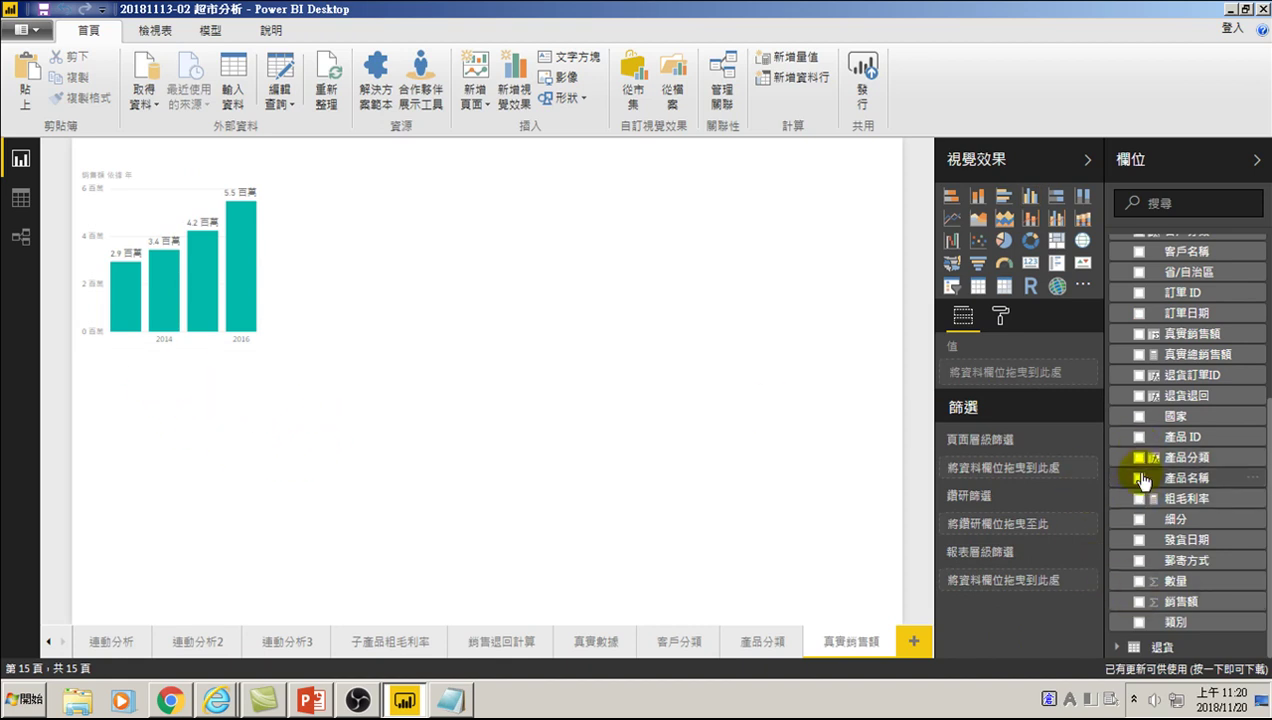
Add a second column chart plotting 真實總銷售額 by 訂單日期 year
{"action": "left_click", "coordinate": [1030, 195]}
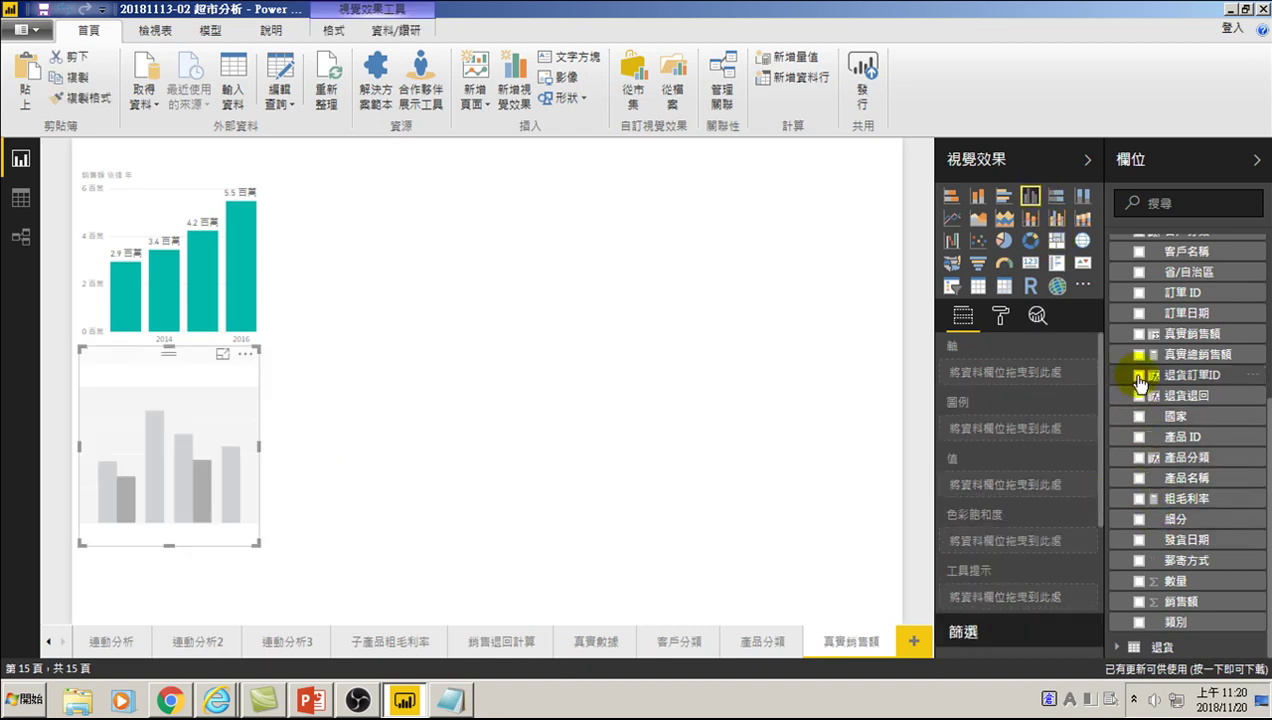
{"action": "left_click", "coordinate": [1140, 314]}
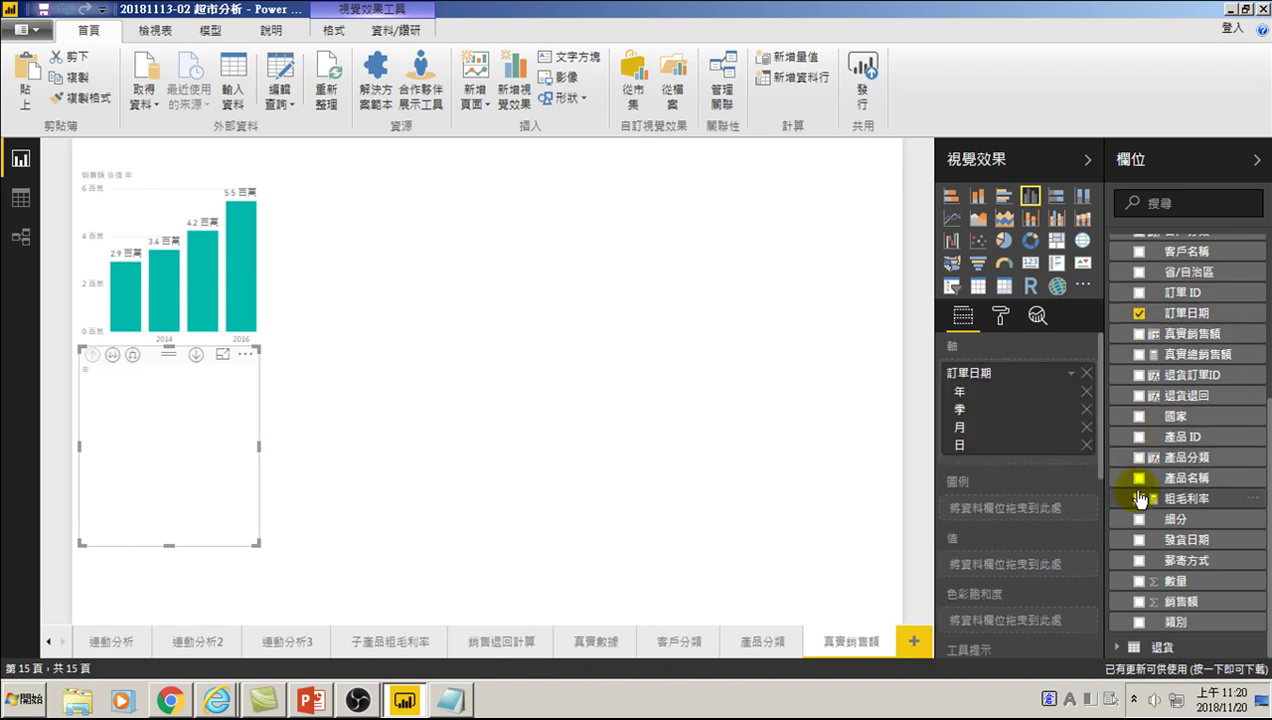
{"action": "left_click", "coordinate": [1139, 354]}
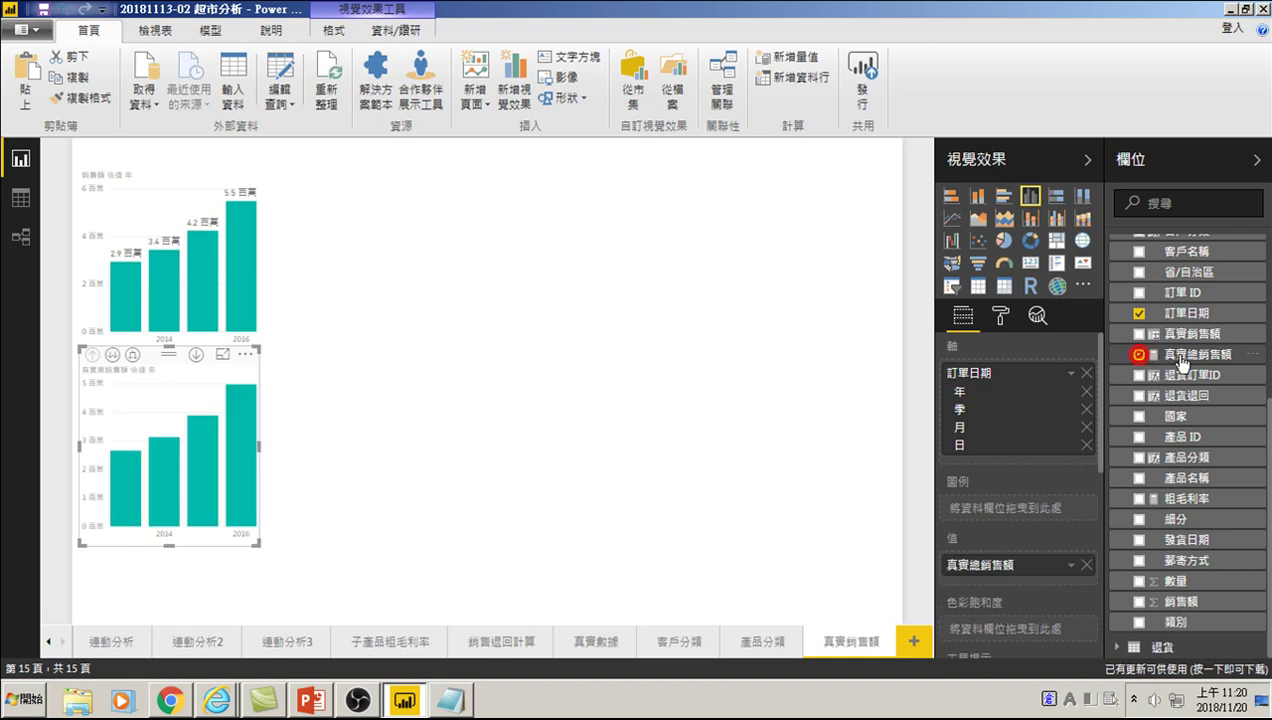
Enable its data labels at text size 12 and place it below the 銷售額 chart
{"action": "left_click", "coordinate": [1001, 318]}
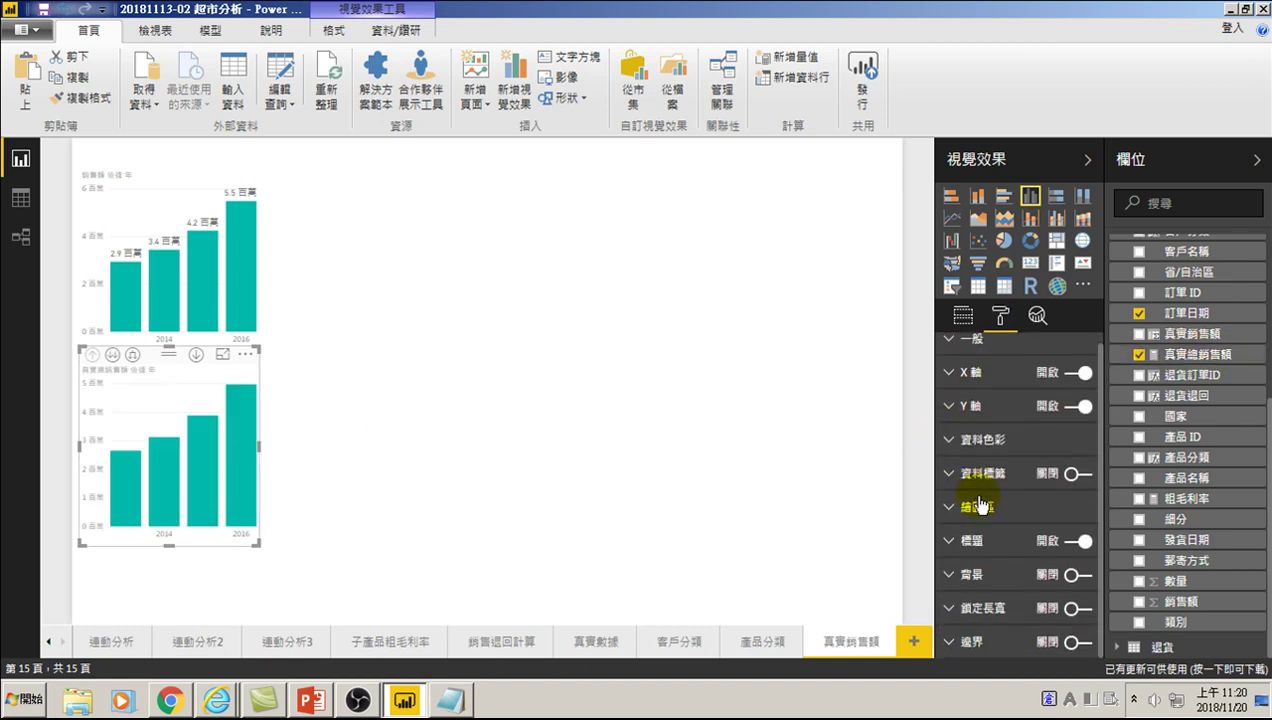
{"action": "left_click", "coordinate": [1074, 473]}
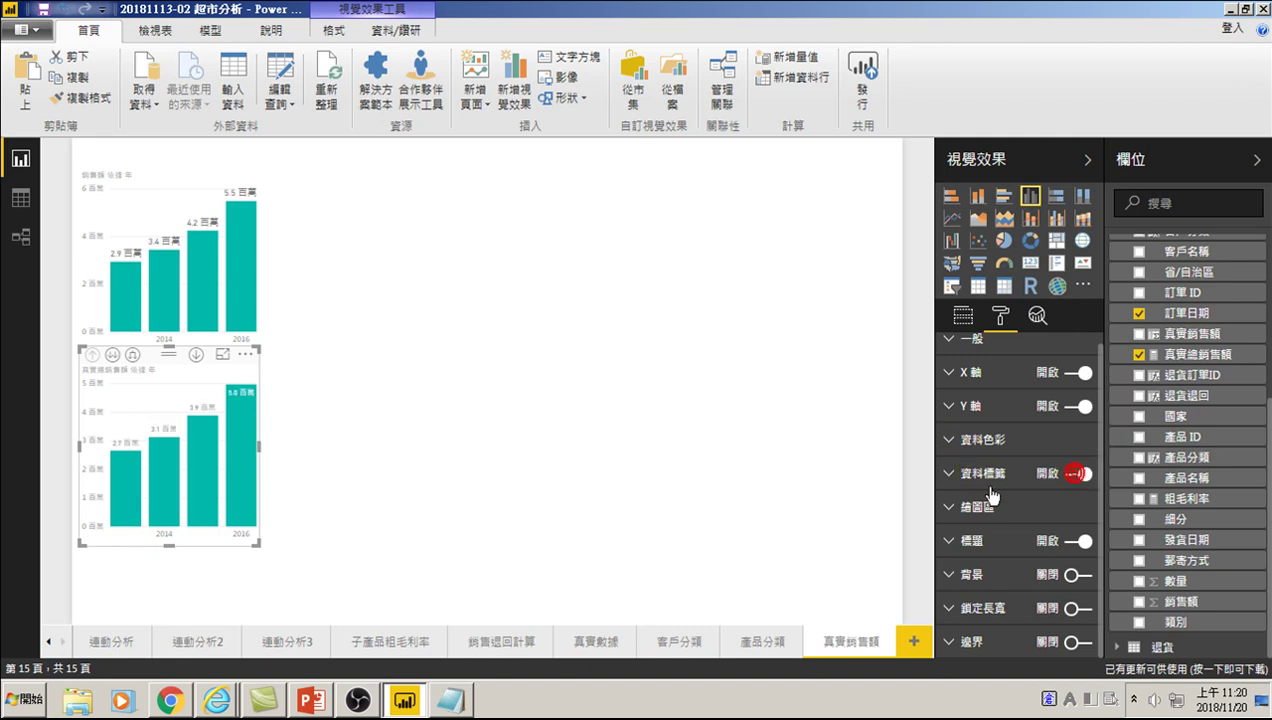
{"action": "left_click", "coordinate": [949, 473]}
{"action": "scroll", "coordinate": [1010, 530], "scroll_direction": "down", "scroll_amount": 1}
{"action": "scroll", "coordinate": [1022, 553], "scroll_direction": "down", "scroll_amount": 2}
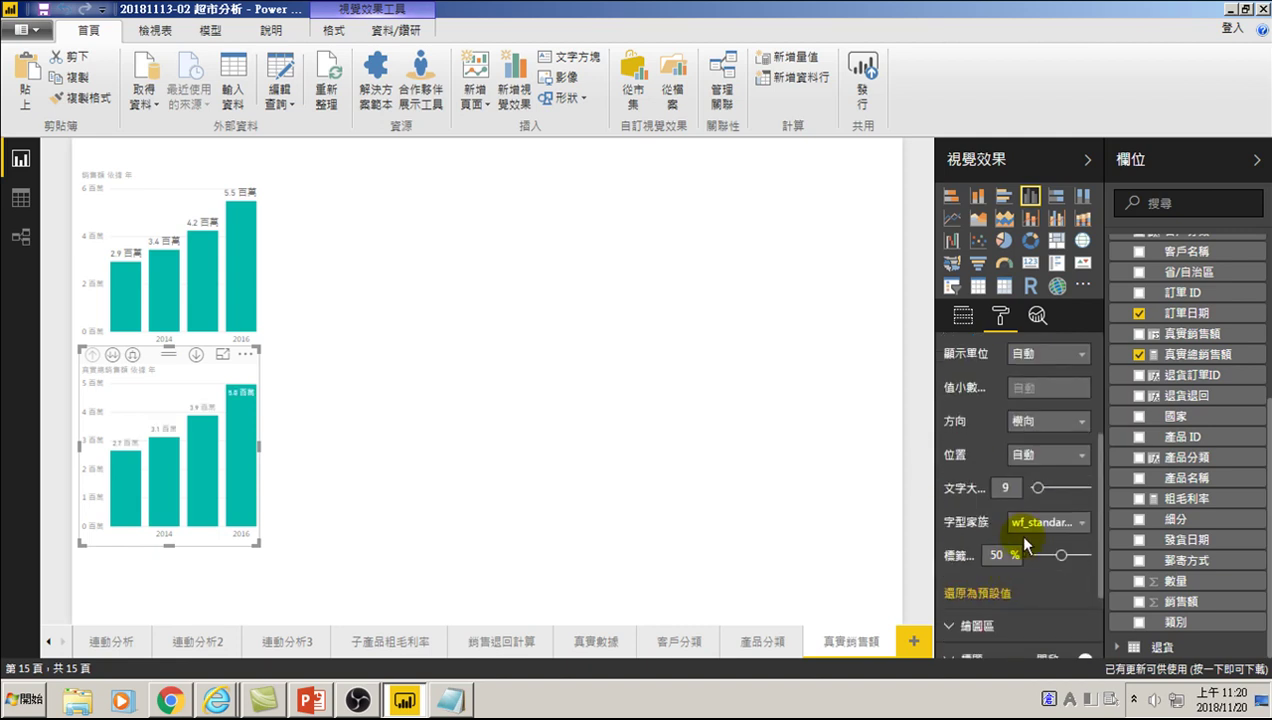
{"action": "left_click_drag", "start_coordinate": [1038, 488], "coordinate": [1041, 490]}
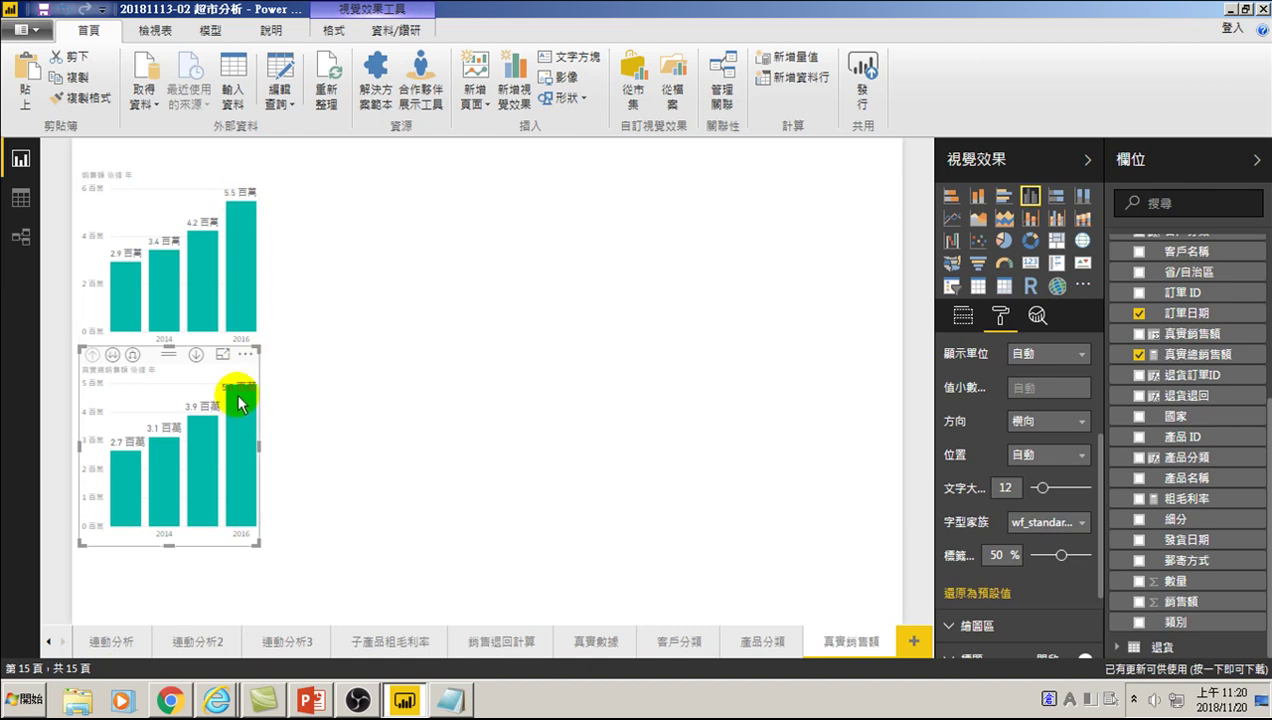
{"action": "left_click_drag", "start_coordinate": [151, 358], "coordinate": [155, 370]}
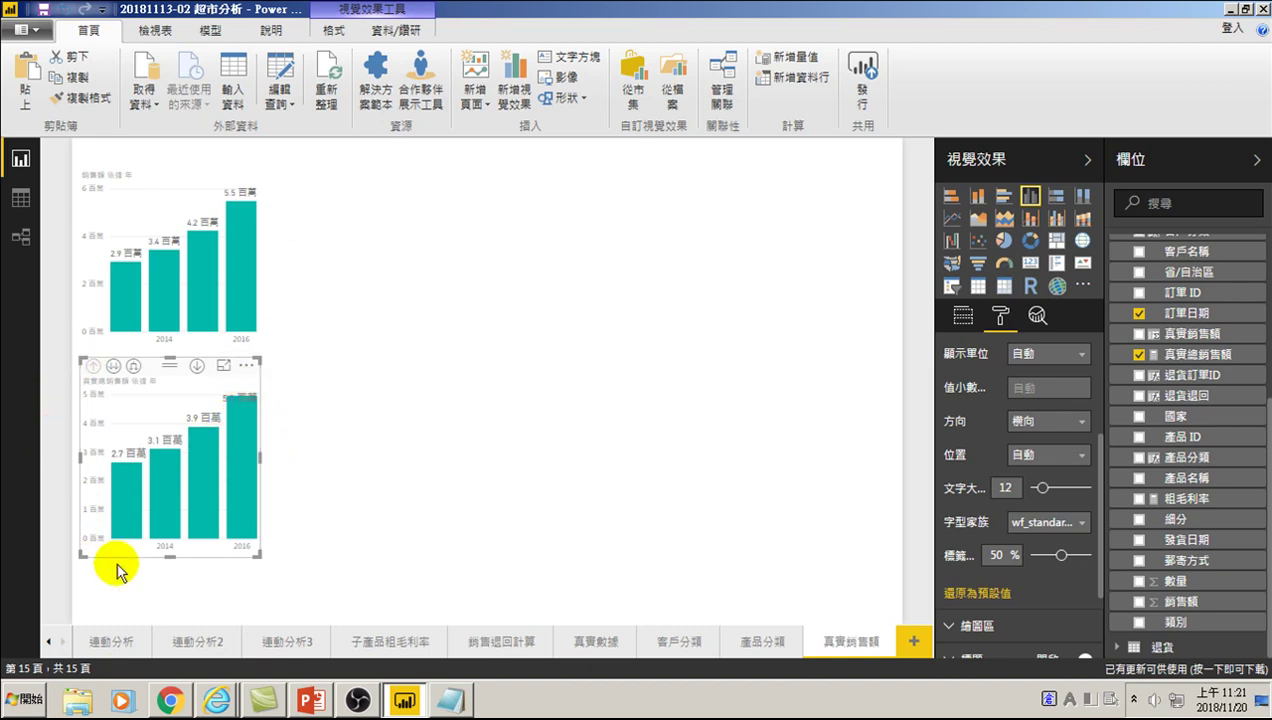
{"action": "left_click", "coordinate": [142, 485]}
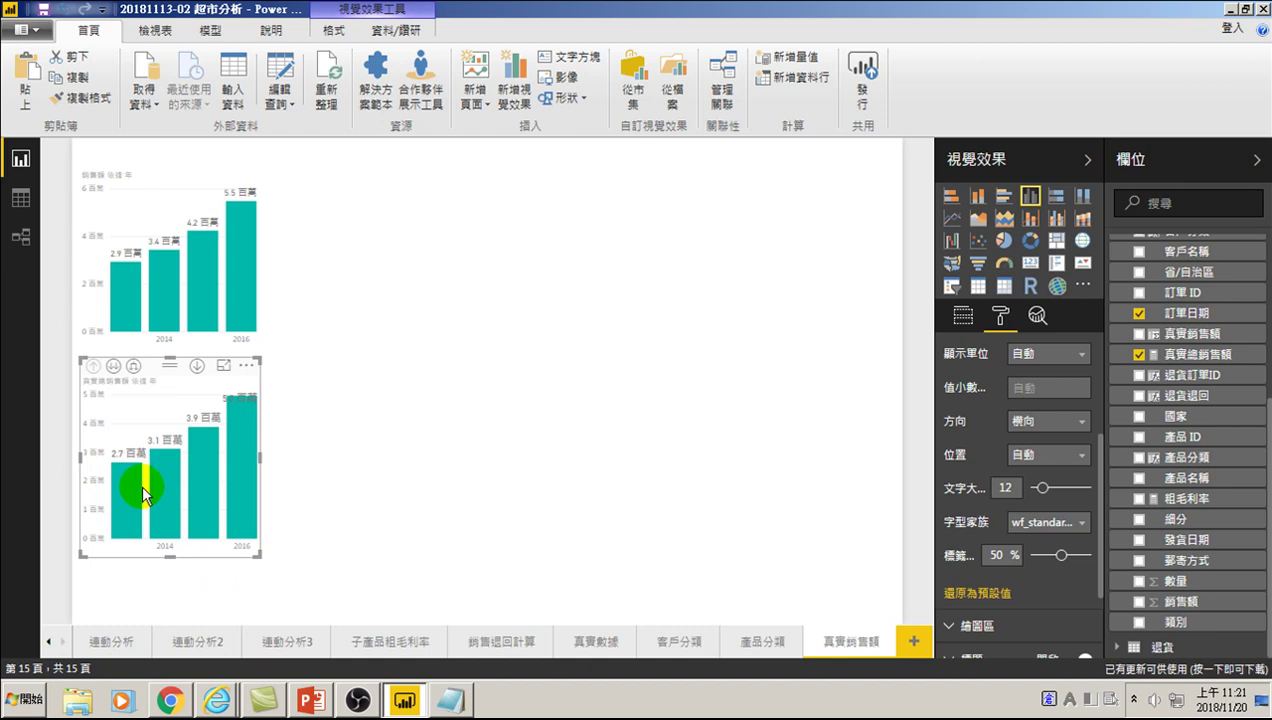